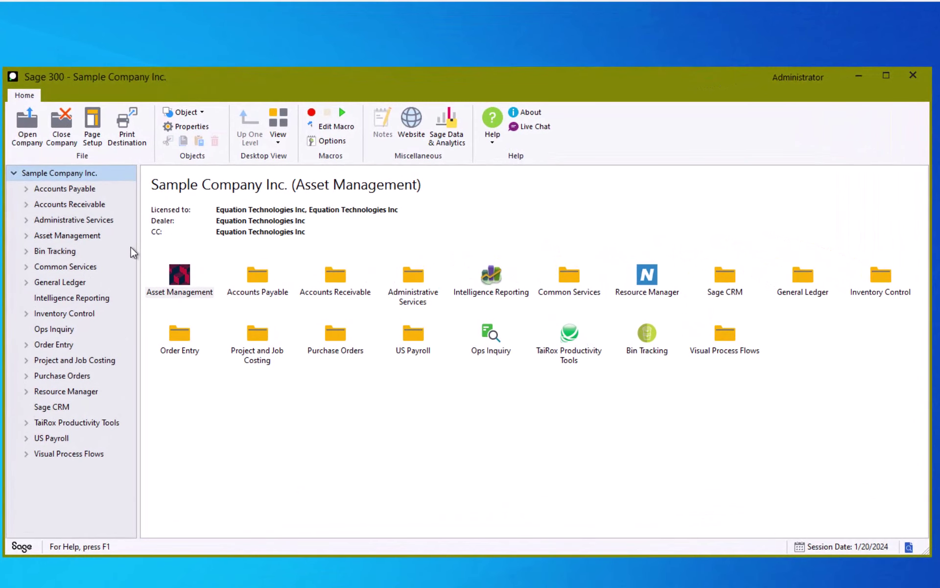
Go to Accounts Payable > A/P Vendors and open a blank Vendors entry form
{"action": "left_click", "coordinate": [53, 187]}
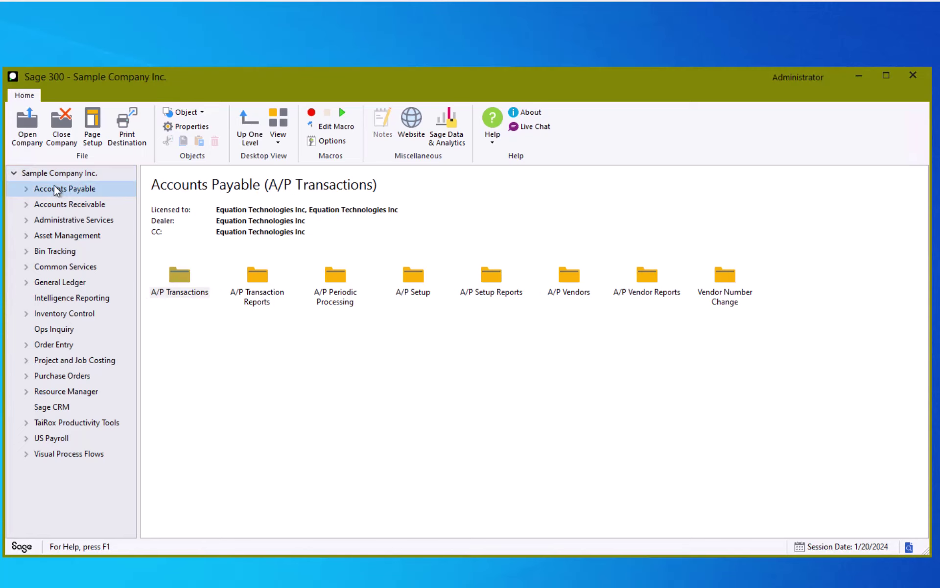
{"action": "left_click", "coordinate": [27, 188]}
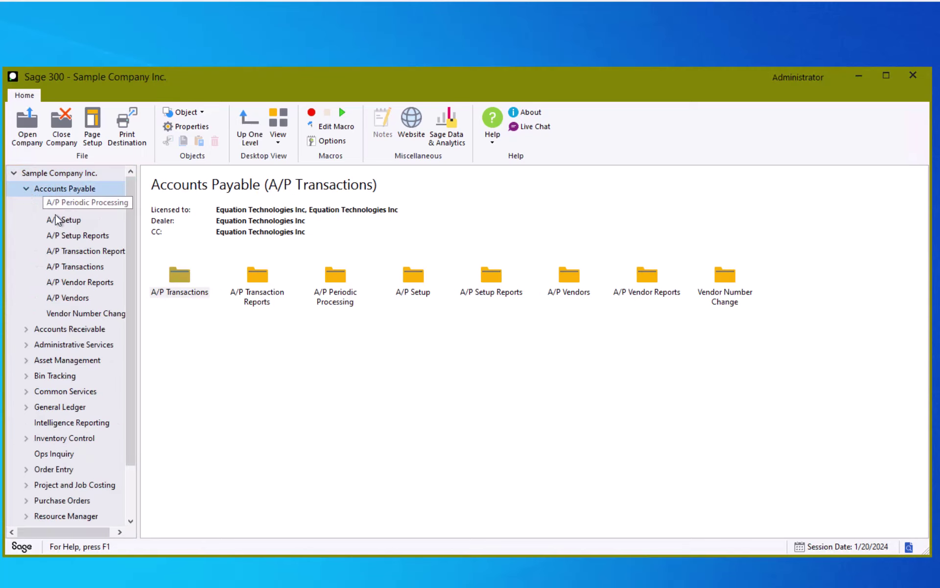
{"action": "left_click", "coordinate": [72, 298]}
{"action": "double_click", "coordinate": [255, 276]}
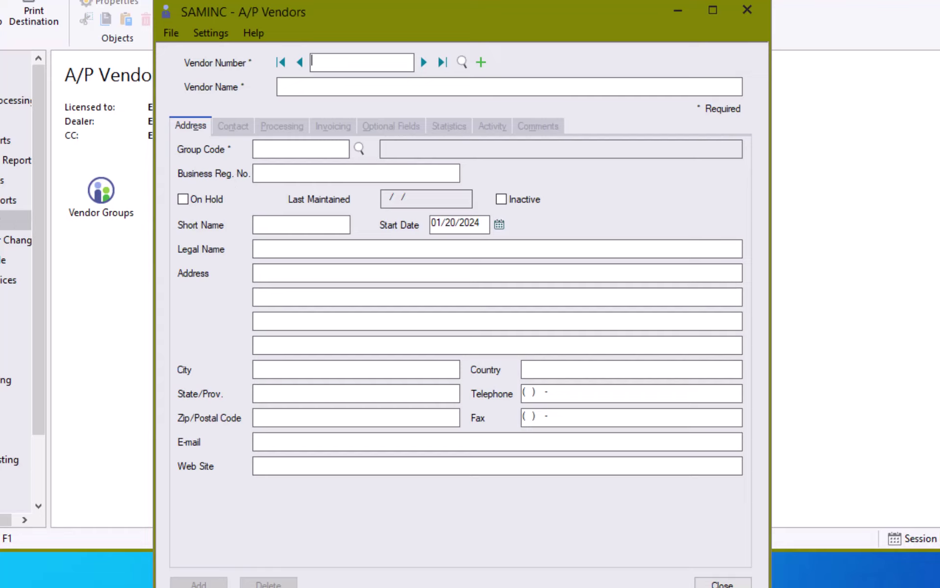
Load vendor 1200, Chloride Systems, into the Vendors form
{"action": "left_click", "coordinate": [425, 62]}
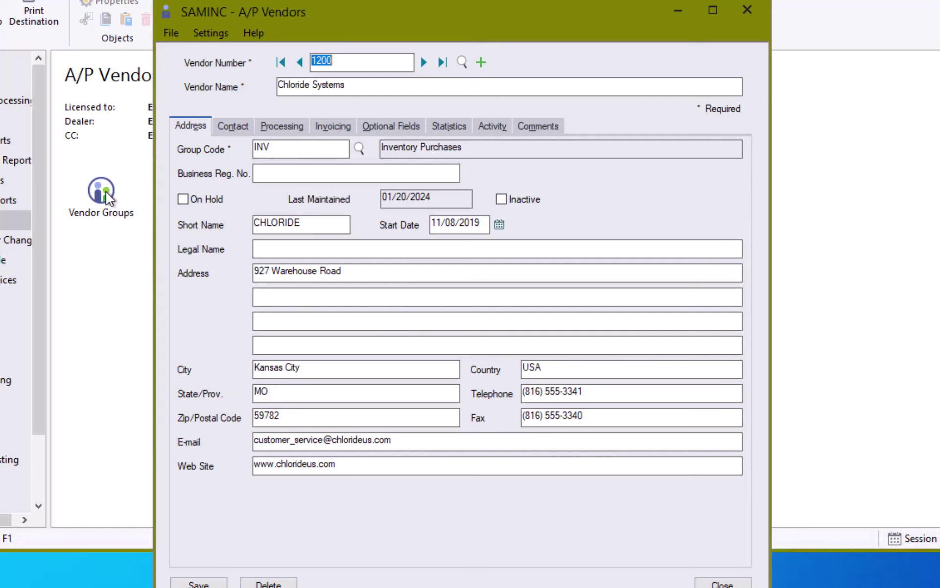
{"action": "left_click", "coordinate": [353, 147]}
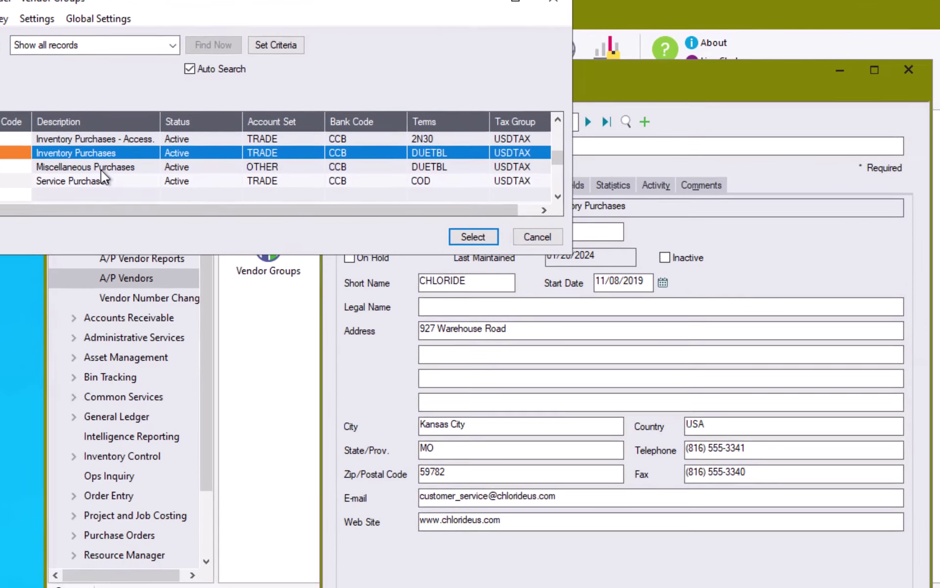
{"action": "double_click", "coordinate": [152, 194]}
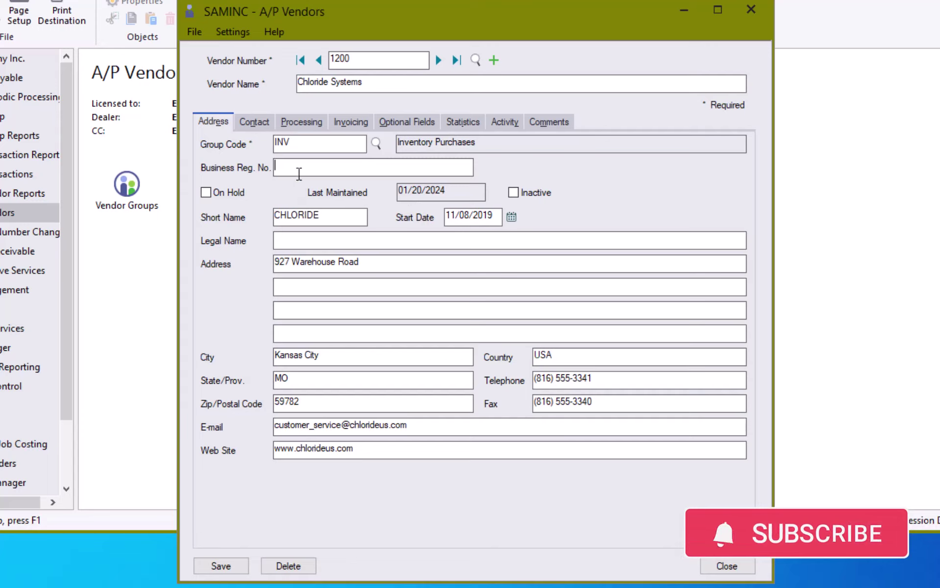
Show vendor 1200's Contact tab and highlight the contact person's name
{"action": "left_click", "coordinate": [260, 125]}
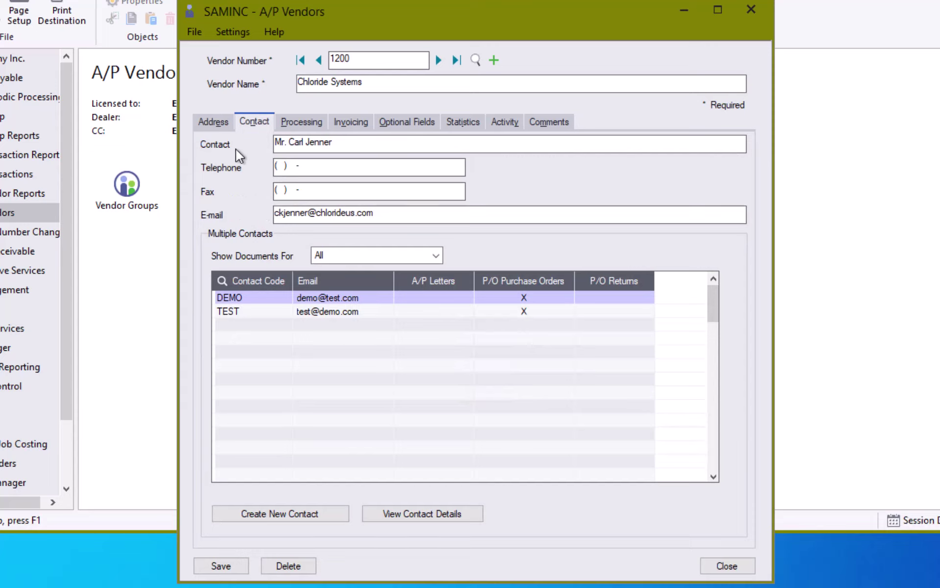
{"action": "left_click_drag", "start_coordinate": [352, 142], "coordinate": [241, 143]}
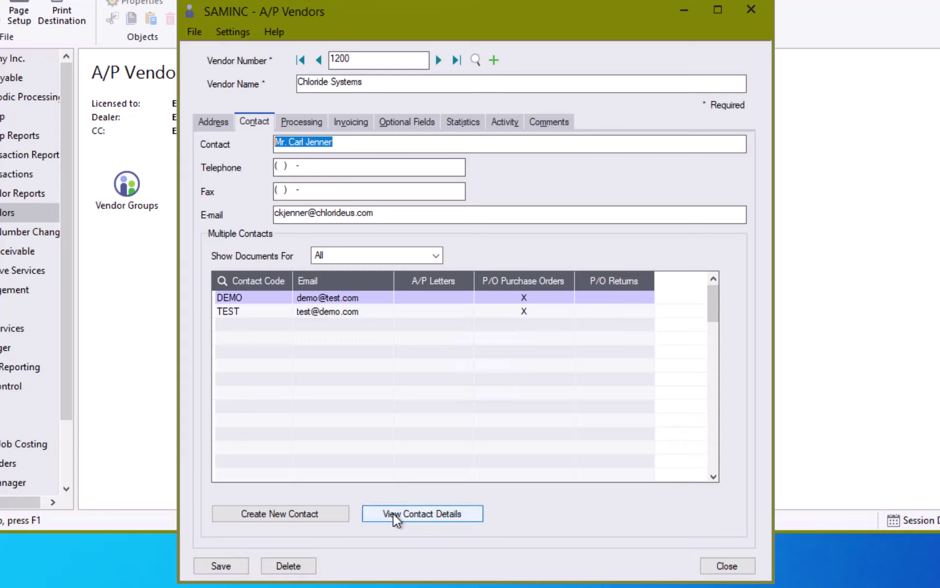
View the DEMO contact's details, then show Processing settings: account set USA, terms DUETBL
{"action": "left_click", "coordinate": [338, 300]}
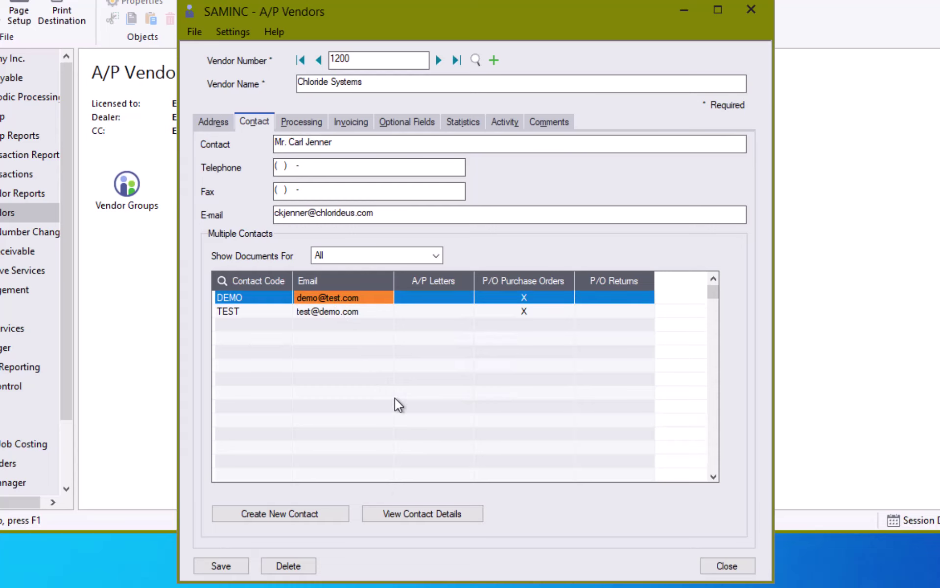
{"action": "left_click", "coordinate": [448, 514]}
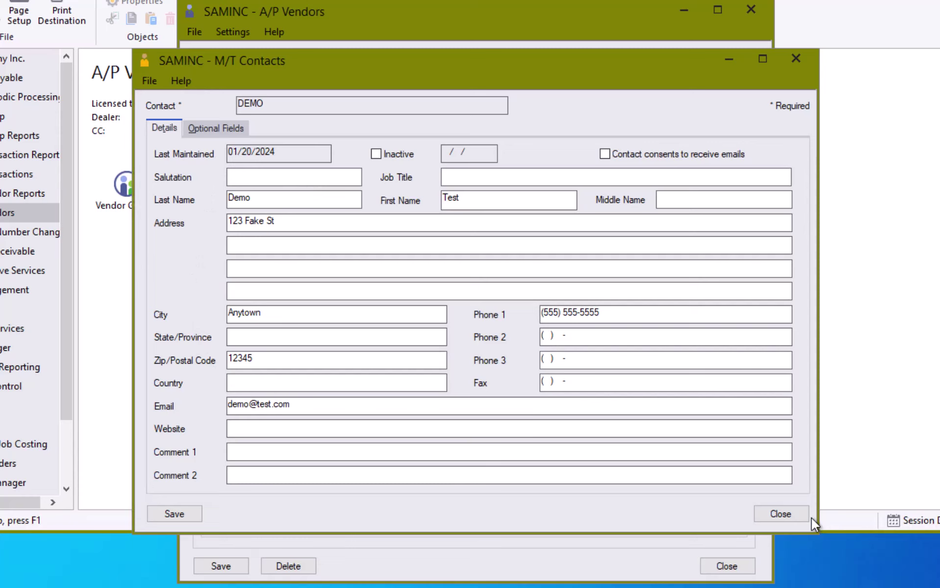
{"action": "left_click", "coordinate": [796, 514]}
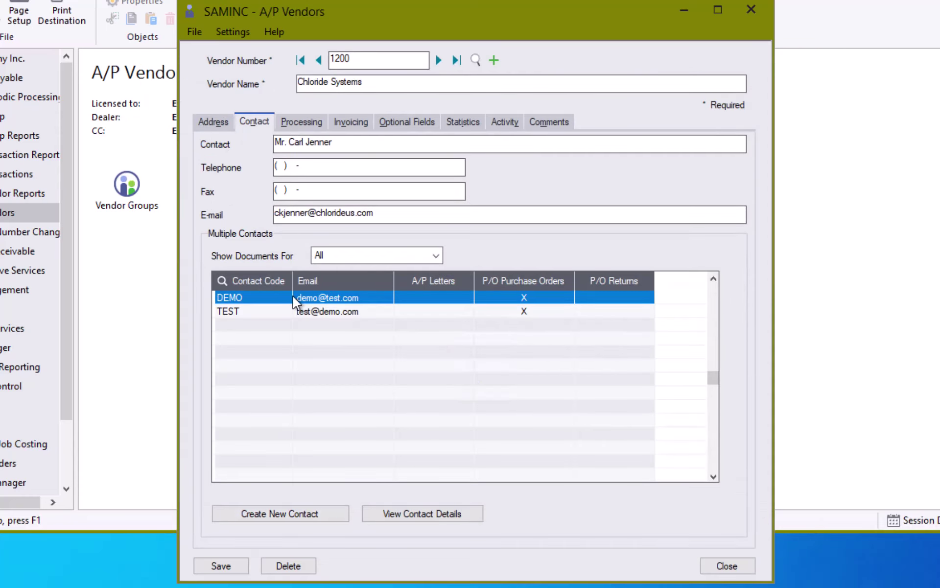
{"action": "left_click", "coordinate": [292, 122]}
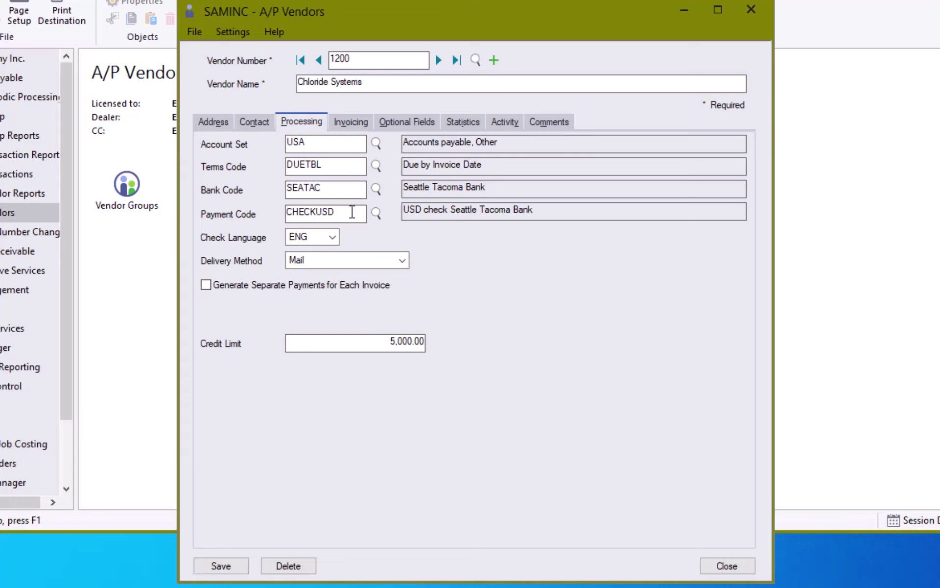
Replace terms code DUETBL with P60, 60 day Multiple Payments, from the Terms Code finder
{"action": "left_click", "coordinate": [376, 165]}
{"action": "left_click", "coordinate": [552, 248]}
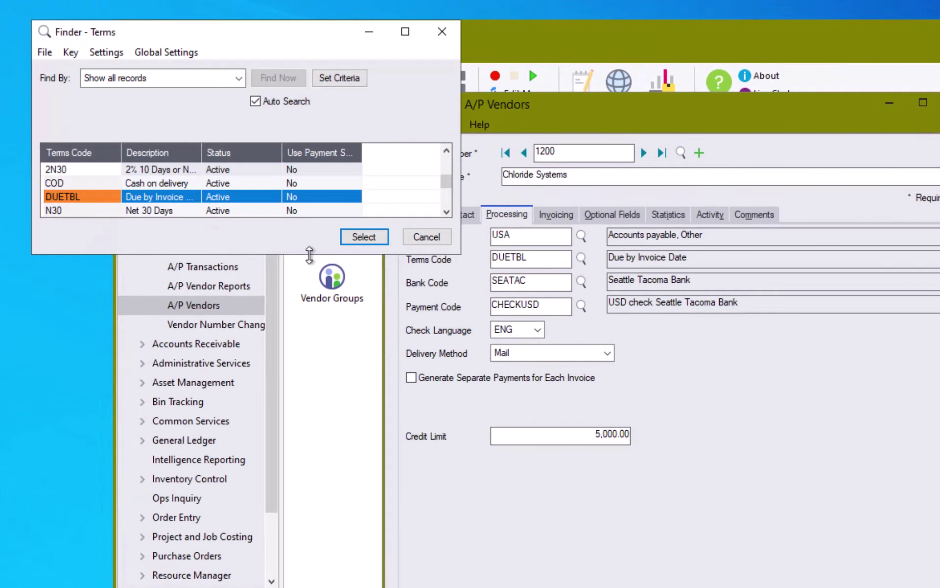
{"action": "left_click_drag", "start_coordinate": [331, 497], "coordinate": [322, 516]}
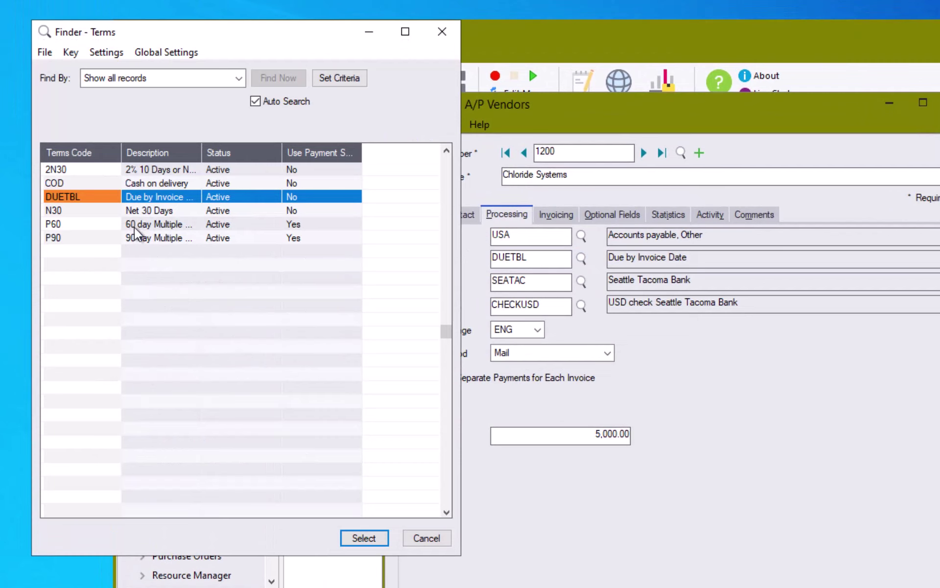
{"action": "left_click", "coordinate": [142, 225]}
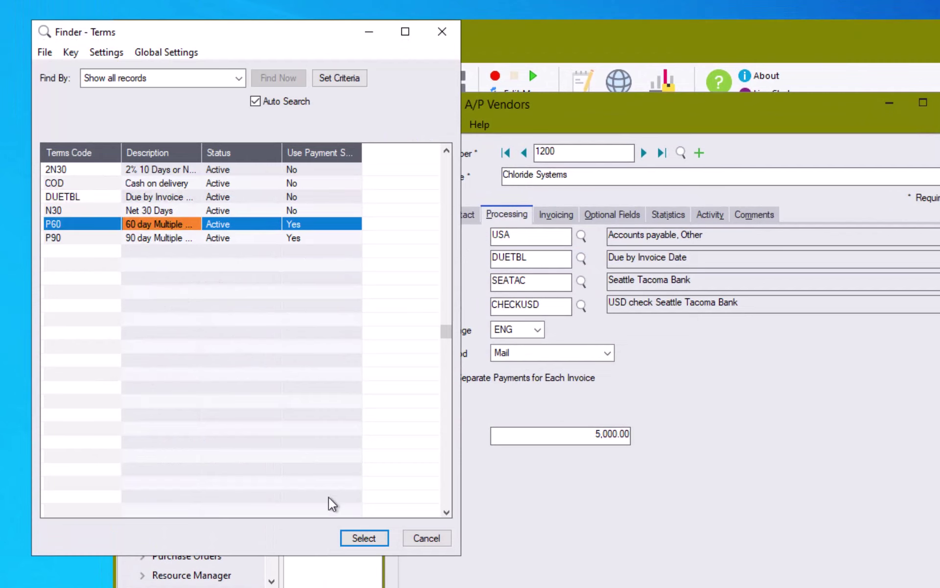
{"action": "left_click", "coordinate": [363, 539]}
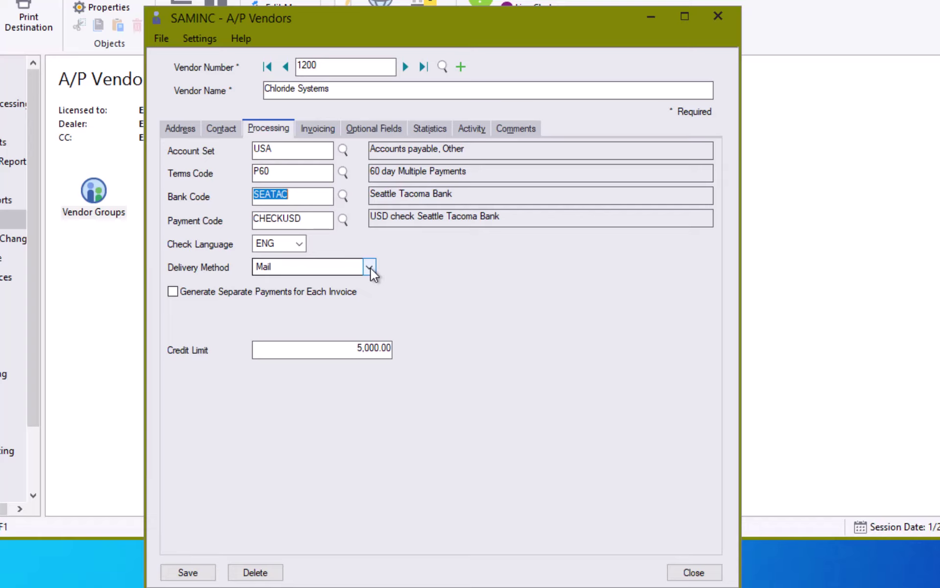
Review the Delivery Method options keeping Mail, then return to the Address and Contact details
{"action": "left_click", "coordinate": [369, 267]}
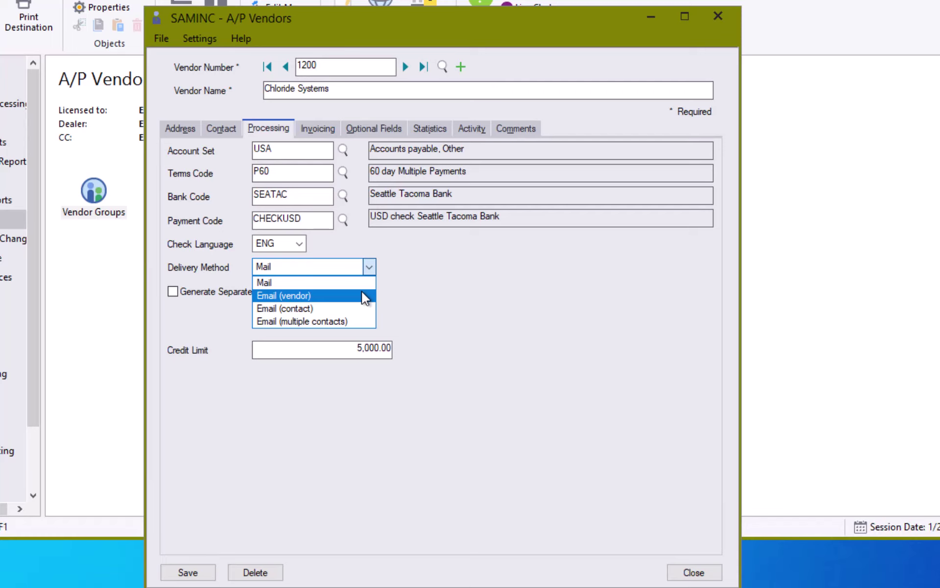
{"action": "left_click", "coordinate": [188, 128]}
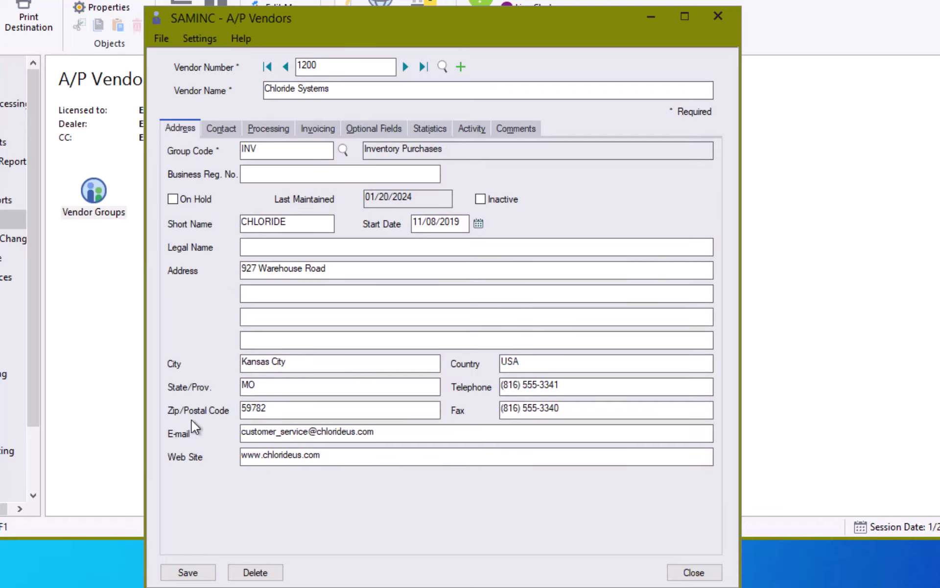
{"action": "left_click", "coordinate": [231, 130]}
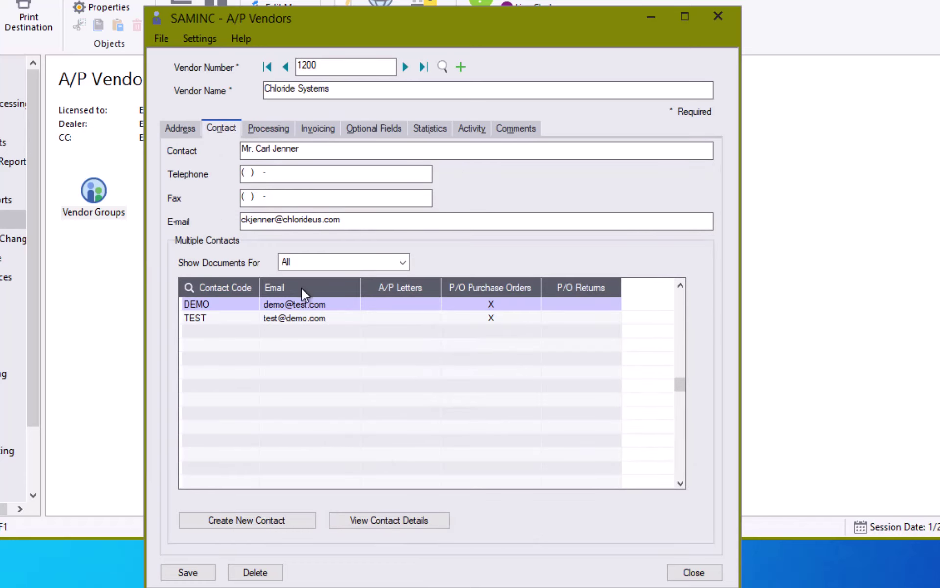
On the Invoicing tab, browse distribution codes keeping INV, then list the Distribute By choices
{"action": "left_click", "coordinate": [268, 128]}
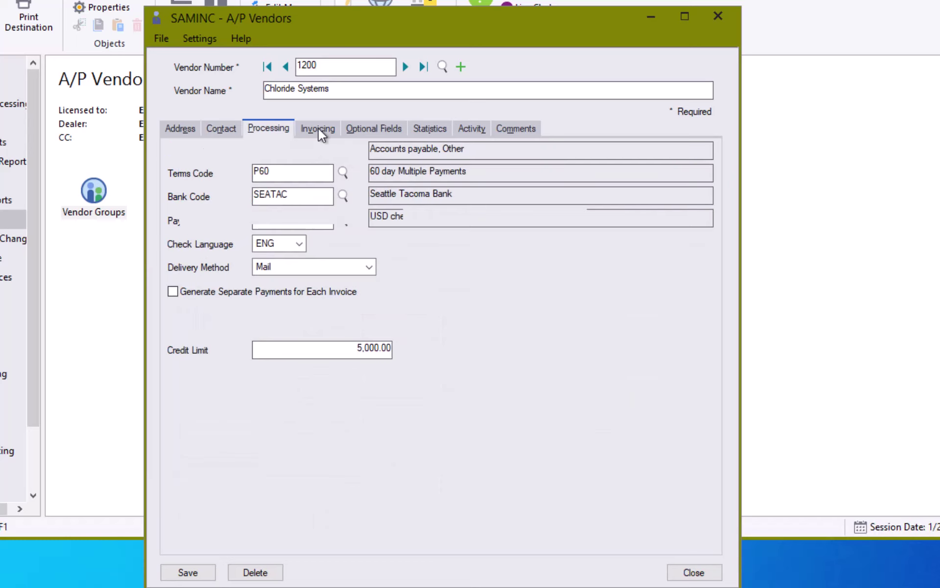
{"action": "left_click", "coordinate": [318, 128]}
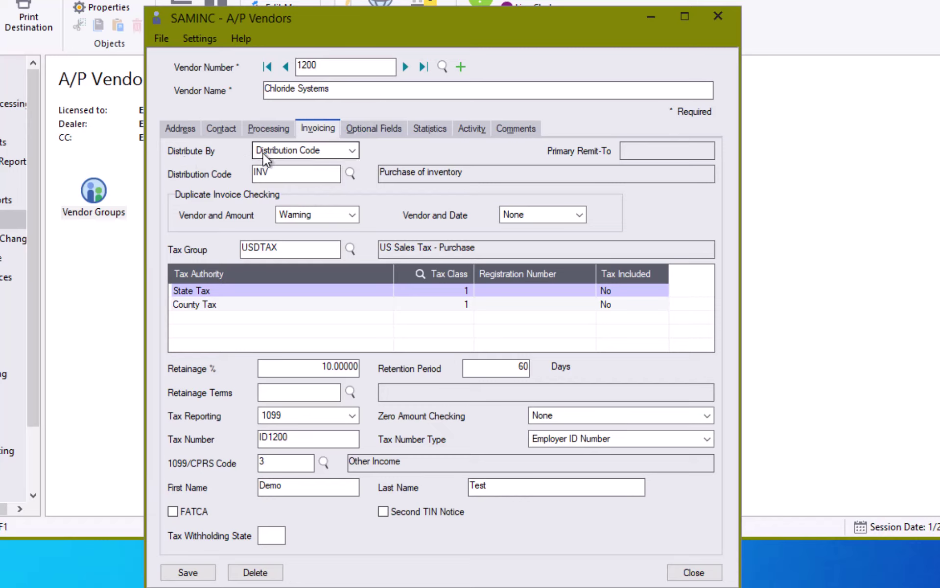
{"action": "left_click", "coordinate": [350, 173]}
{"action": "left_click", "coordinate": [400, 192]}
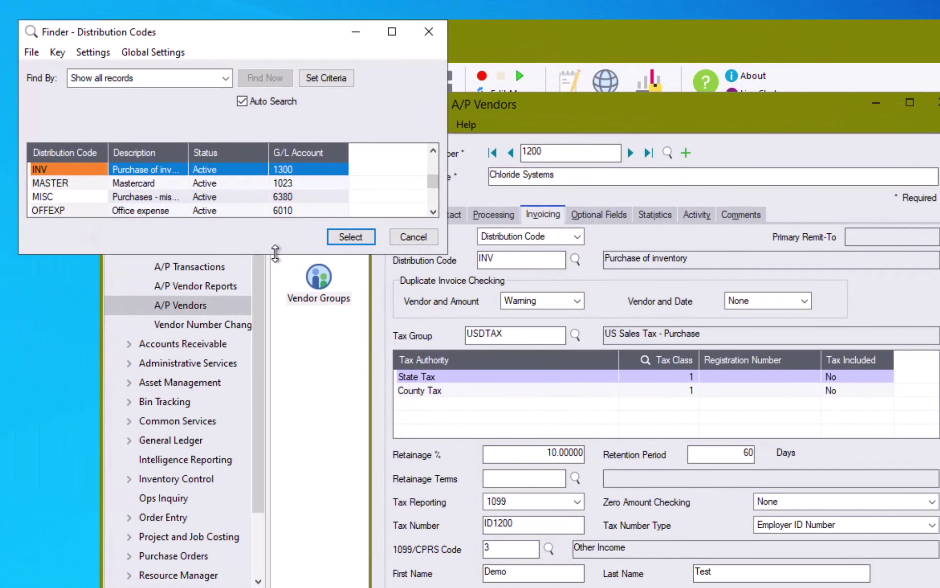
{"action": "left_click_drag", "start_coordinate": [274, 254], "coordinate": [237, 522]}
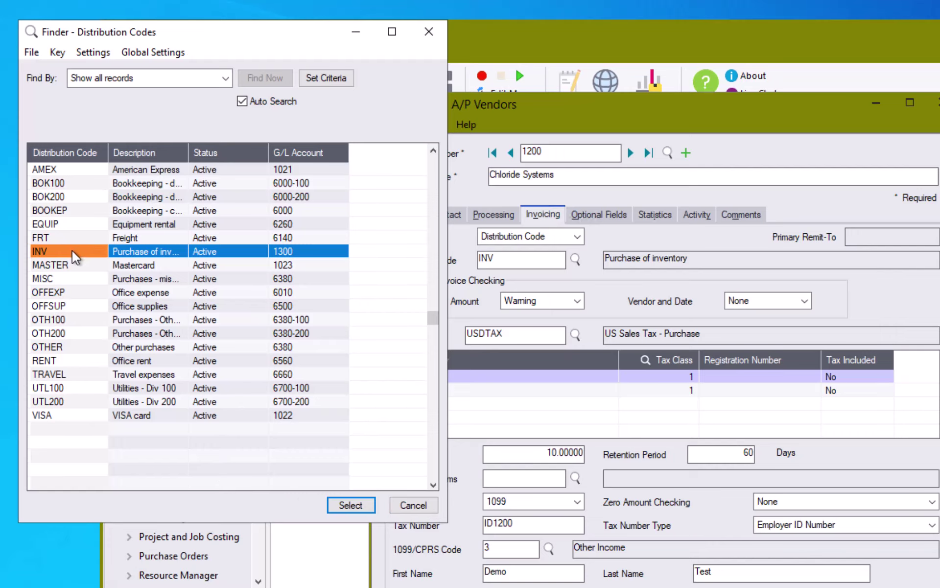
{"action": "left_click", "coordinate": [414, 505]}
{"action": "left_click", "coordinate": [578, 236]}
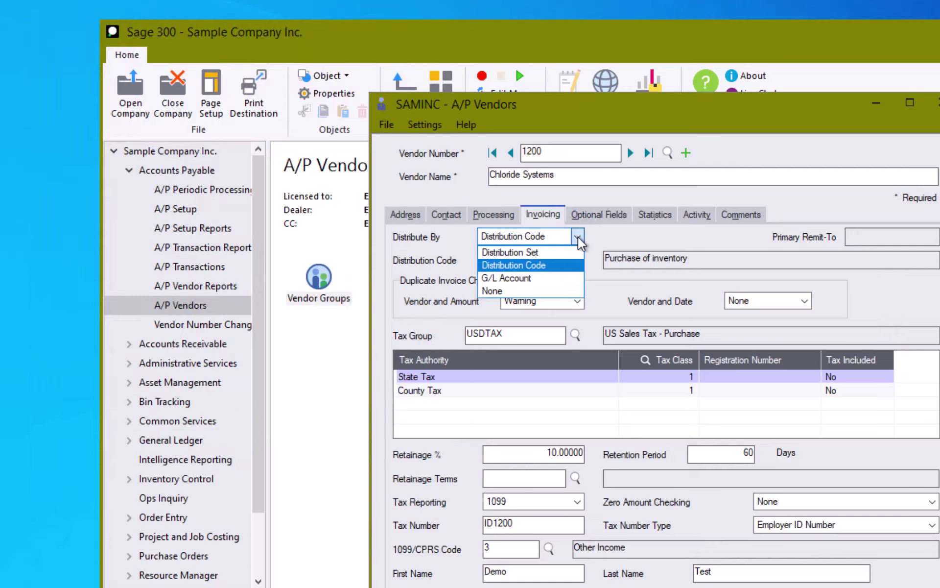
Switch Distribute By to G/L Account and browse the G/L account list without choosing one
{"action": "left_click", "coordinate": [553, 278]}
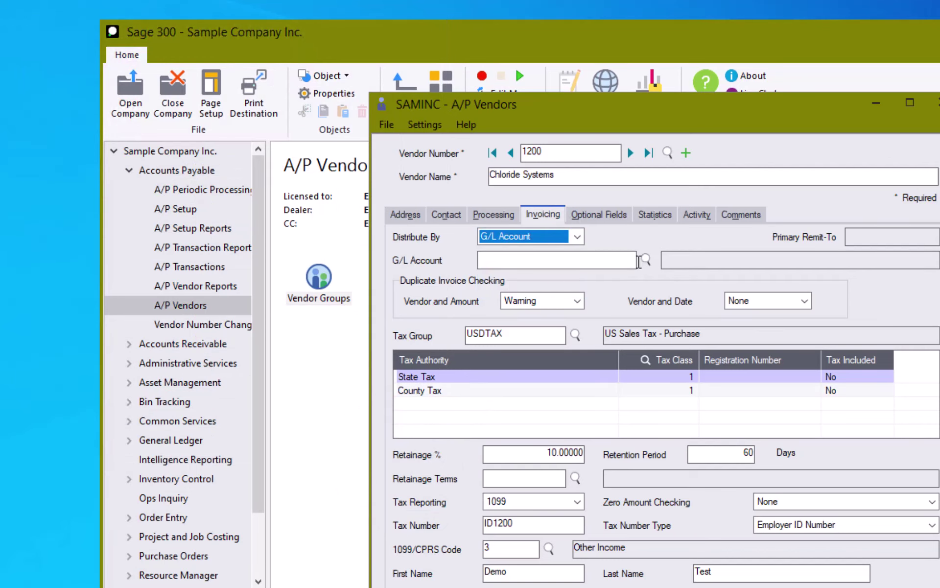
{"action": "left_click", "coordinate": [646, 260]}
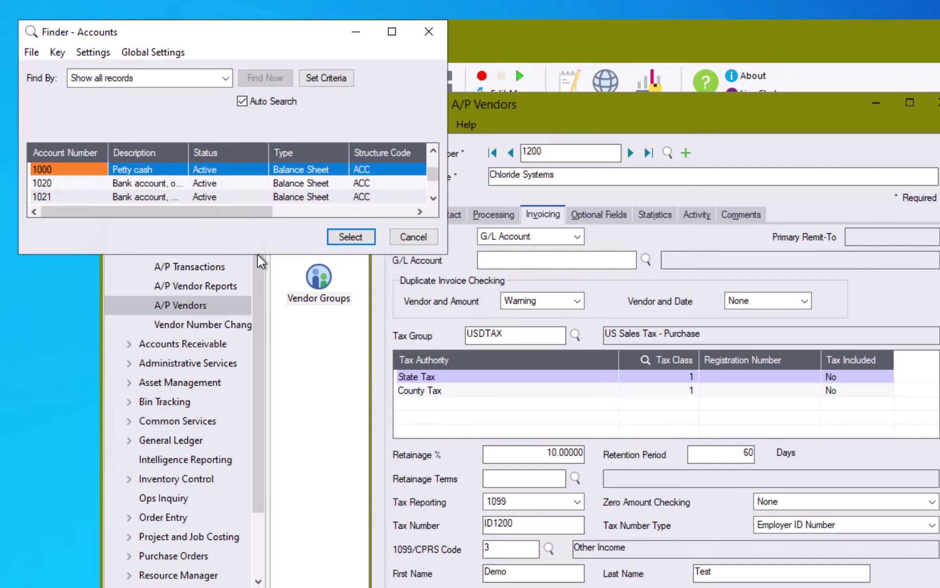
{"action": "left_click_drag", "start_coordinate": [257, 254], "coordinate": [258, 587]}
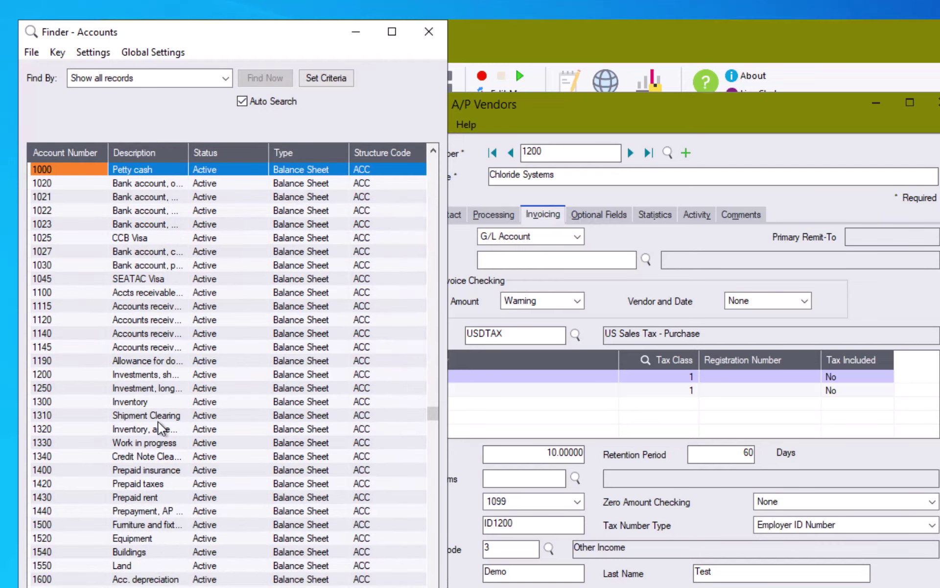
{"action": "left_click", "coordinate": [418, 587]}
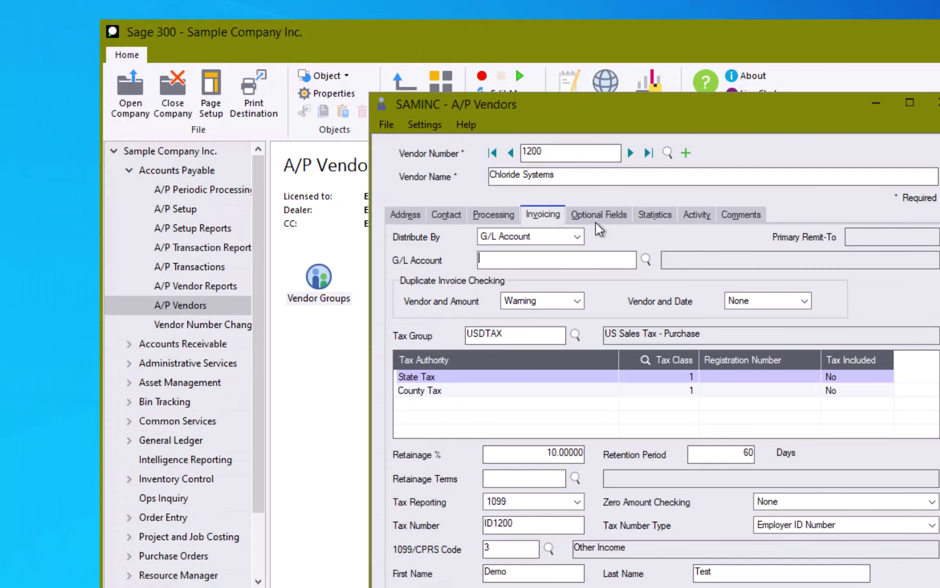
Try Distribution Set and browse its list, then set Distribute By to None
{"action": "left_click", "coordinate": [576, 236]}
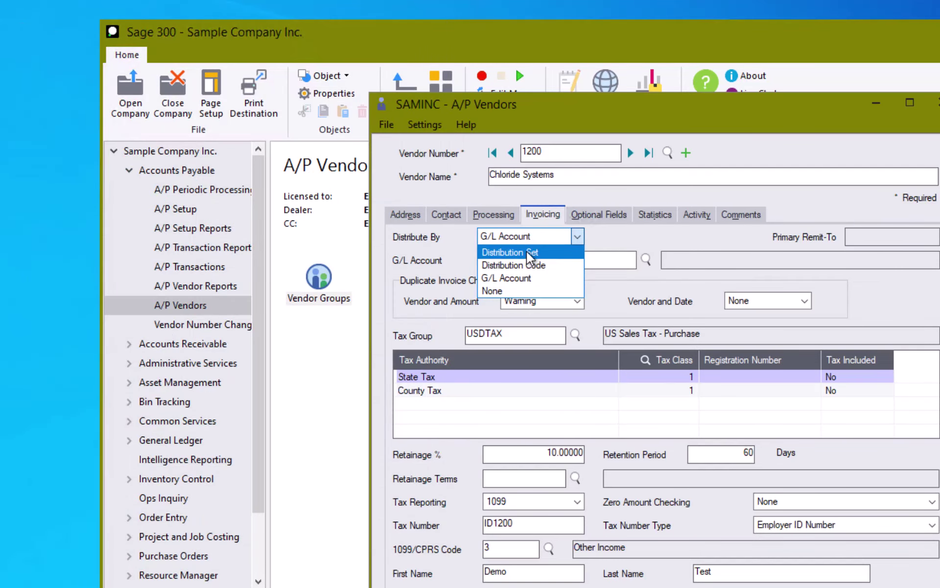
{"action": "left_click", "coordinate": [527, 251]}
{"action": "left_click", "coordinate": [576, 258]}
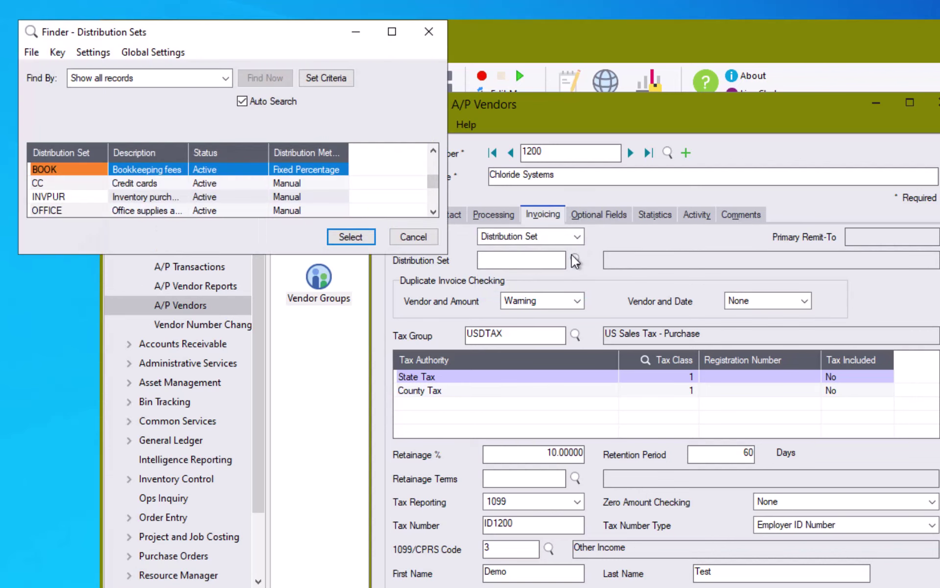
{"action": "left_click_drag", "start_coordinate": [249, 255], "coordinate": [235, 497]}
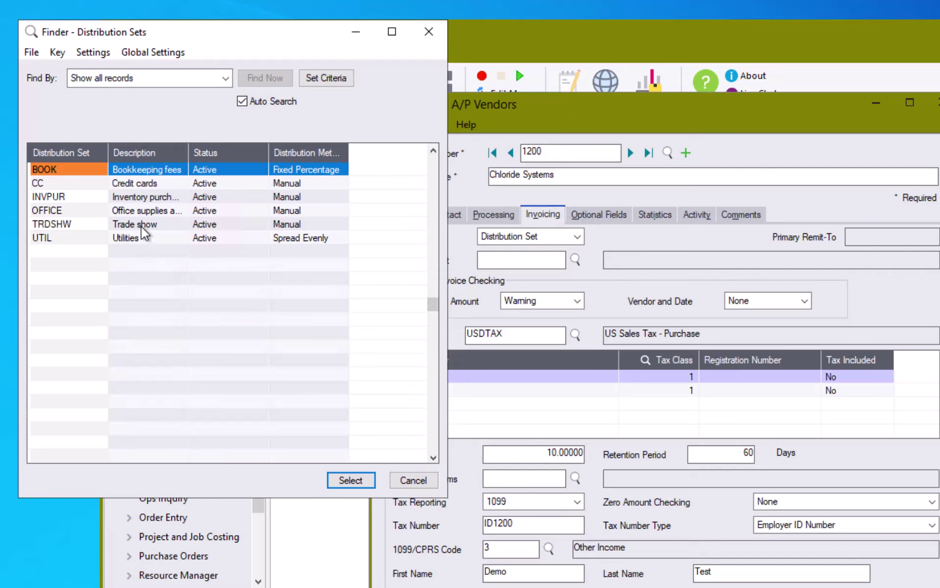
{"action": "left_click", "coordinate": [410, 481]}
{"action": "left_click", "coordinate": [529, 236]}
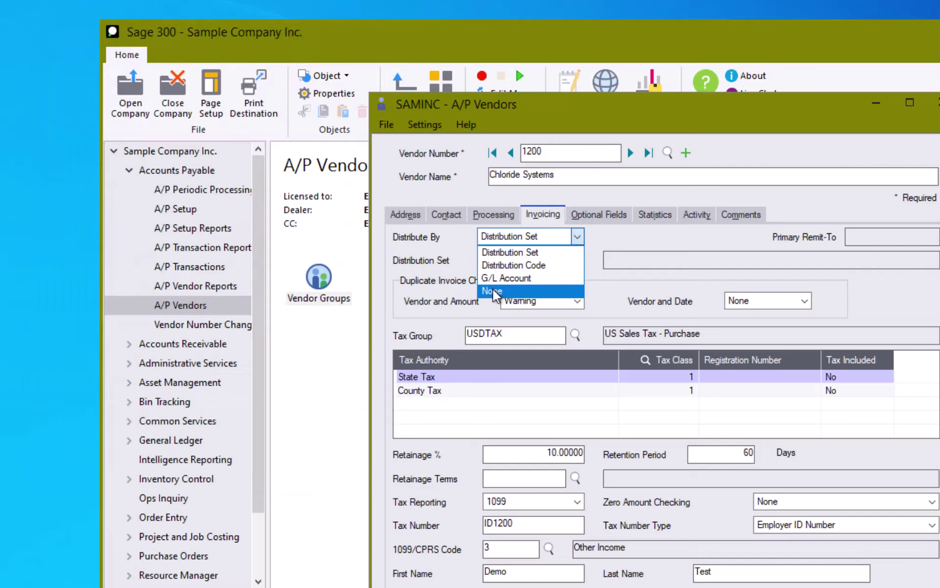
{"action": "left_click", "coordinate": [518, 292]}
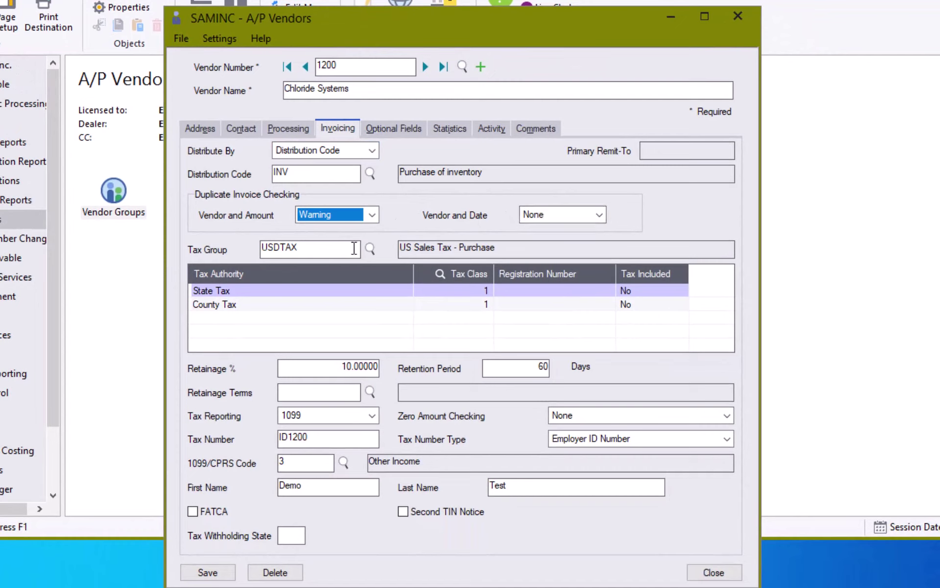
Set the Vendor and Amount duplicate invoice check to None
{"action": "left_click", "coordinate": [370, 217]}
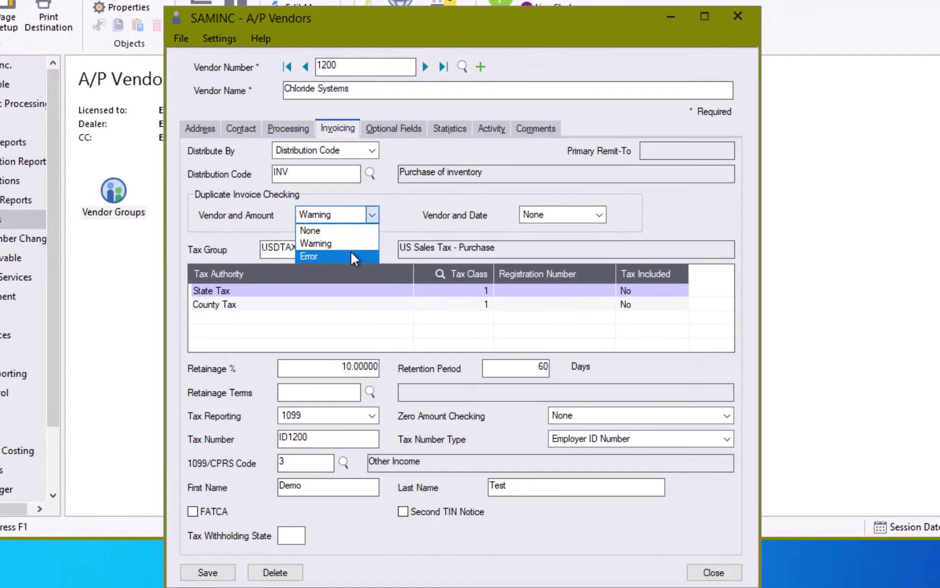
{"action": "left_click", "coordinate": [357, 231]}
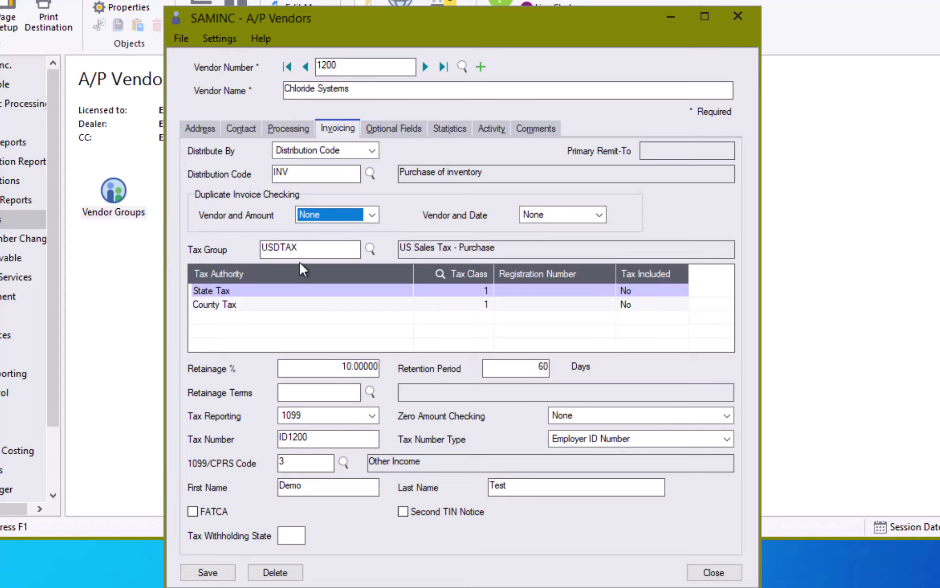
Browse the tax groups, viewing USDTAX, and close the finder unchanged
{"action": "left_click", "coordinate": [372, 248]}
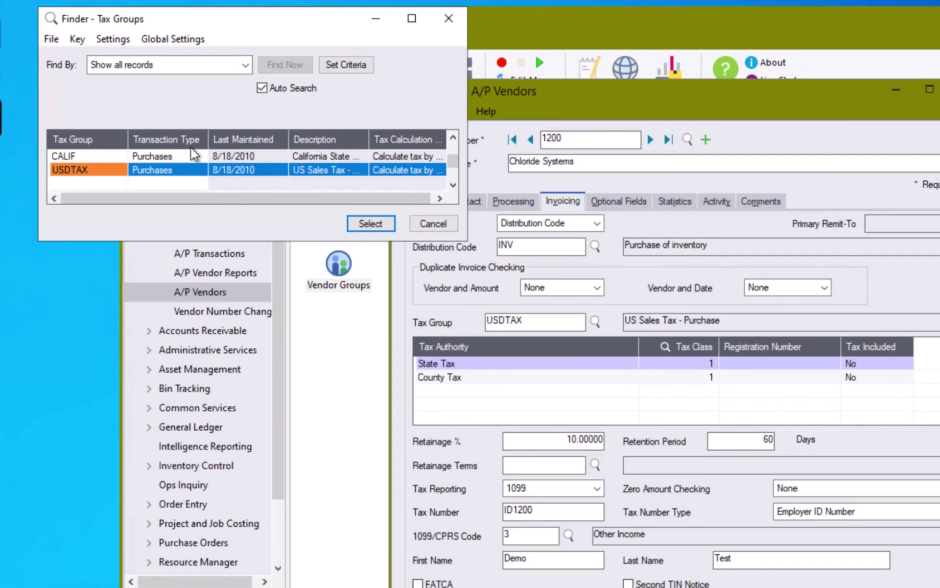
{"action": "left_click", "coordinate": [191, 148]}
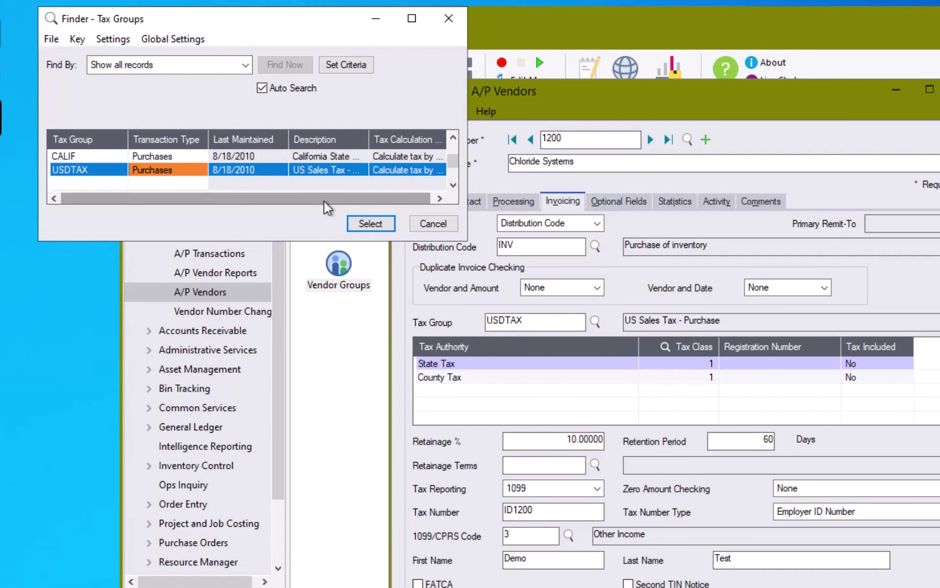
{"action": "left_click", "coordinate": [433, 224]}
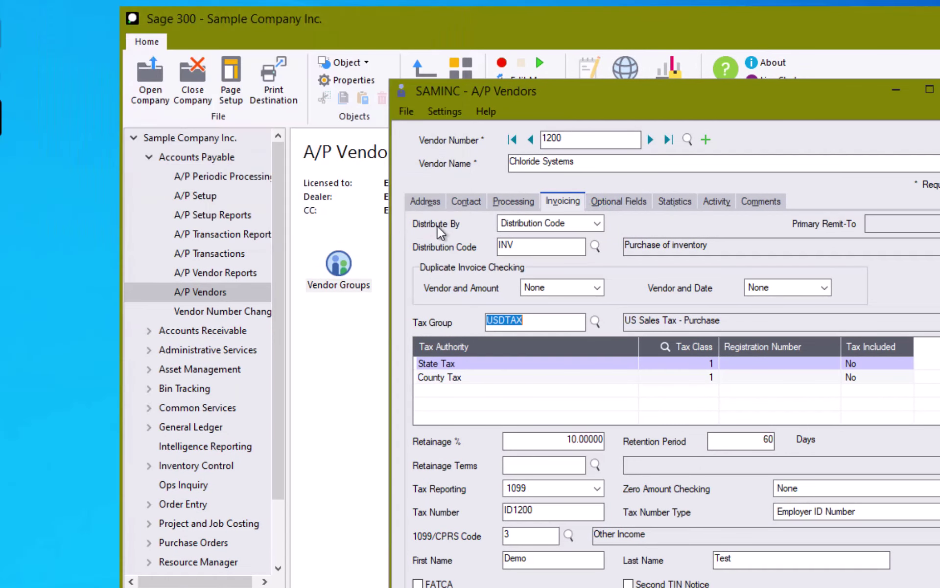
Set the State Tax class to 2, Non-taxable vendor, from the Tax Class finder
{"action": "left_click", "coordinate": [707, 362]}
{"action": "left_click", "coordinate": [709, 365]}
{"action": "left_click", "coordinate": [709, 364]}
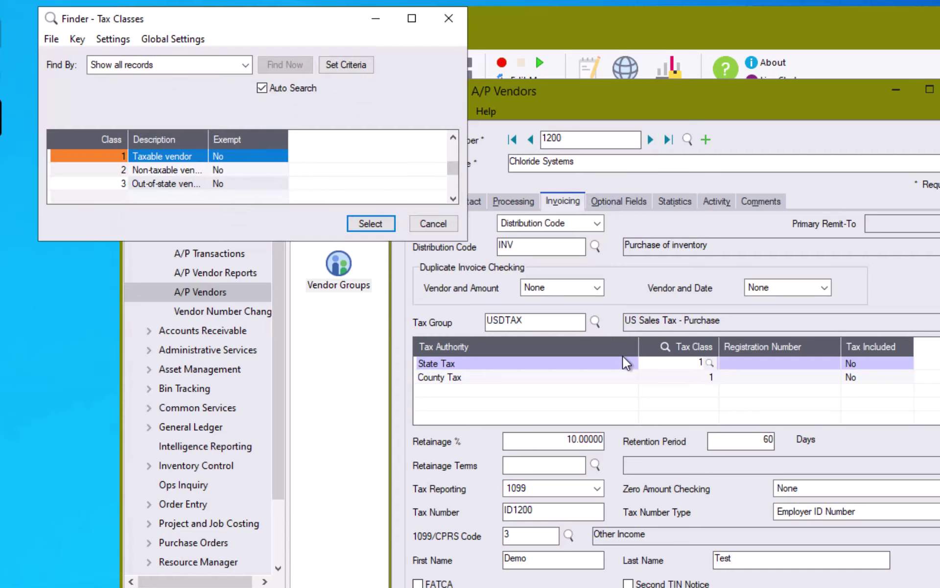
{"action": "left_click", "coordinate": [183, 170]}
{"action": "left_click", "coordinate": [370, 223]}
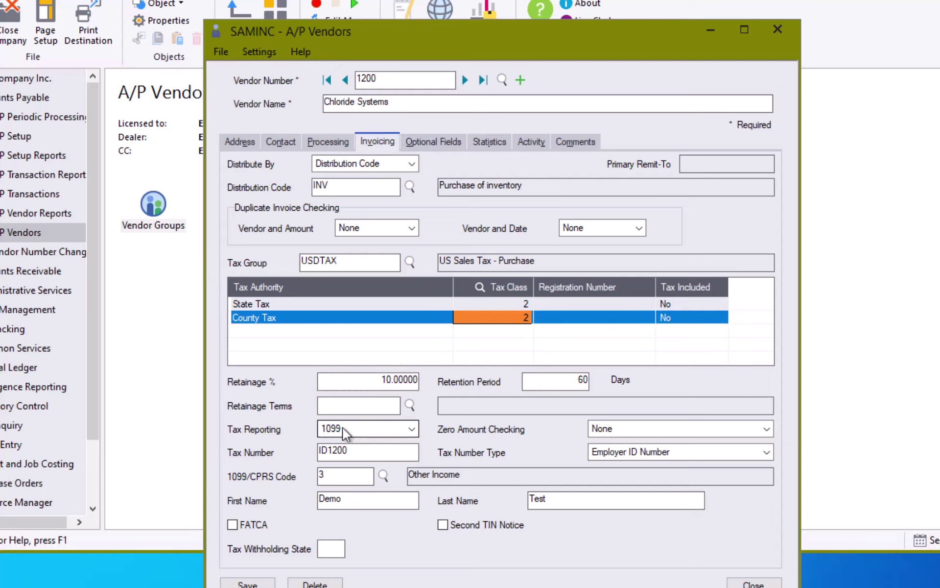
Keep 1099 tax reporting for Chloride Systems and show its optional fields, such as UPSZONE RED
{"action": "left_click", "coordinate": [409, 429]}
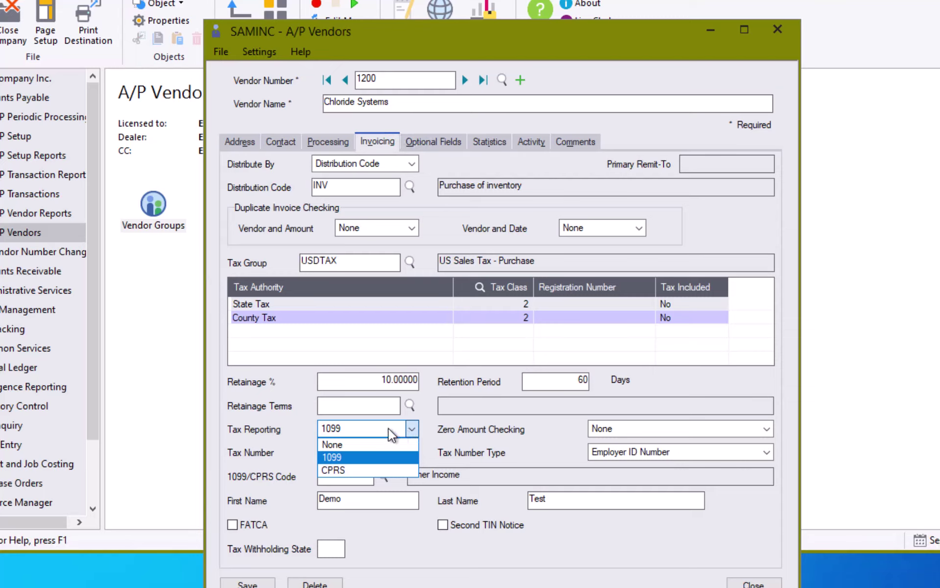
{"action": "left_click", "coordinate": [407, 428]}
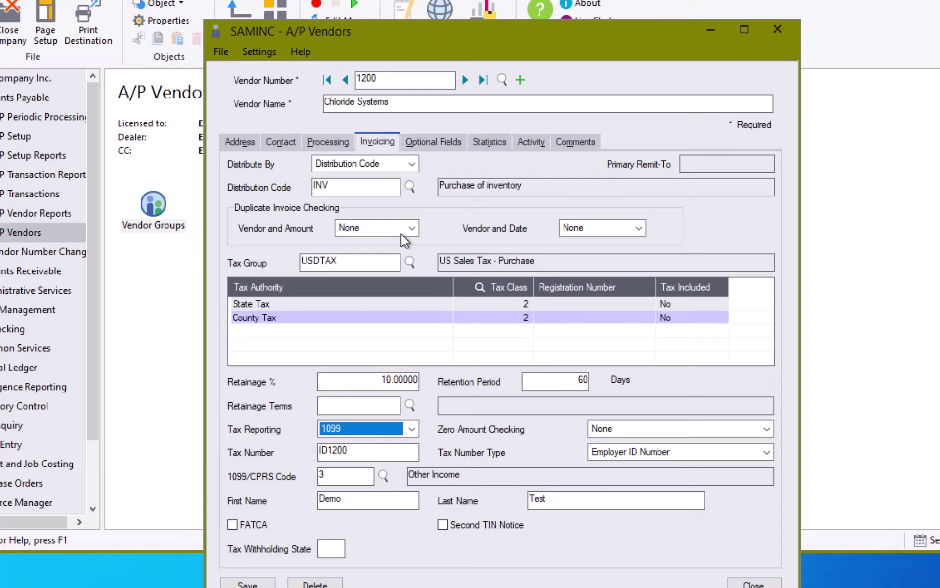
{"action": "left_click", "coordinate": [433, 142]}
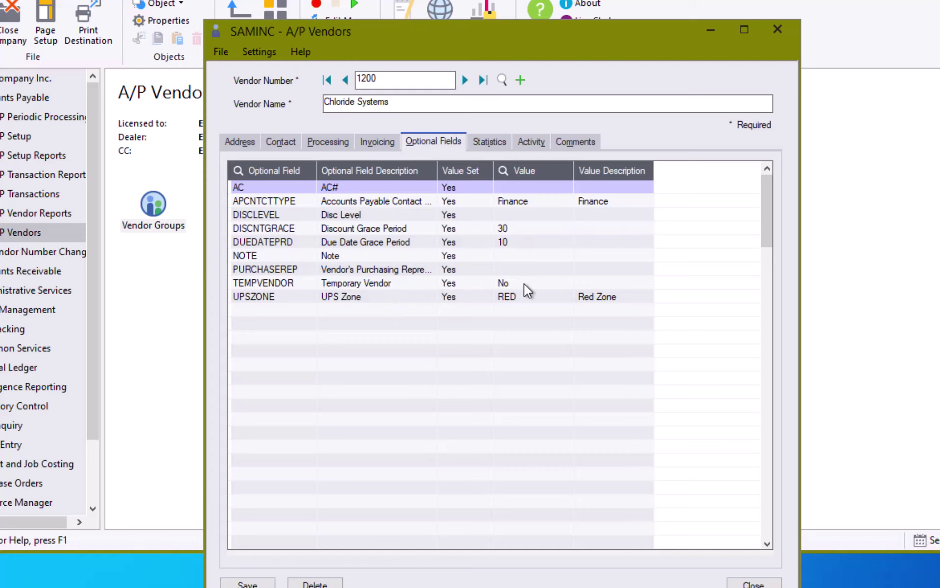
Look through vendor 1200's period statistics, account activity and comments
{"action": "left_click", "coordinate": [490, 142]}
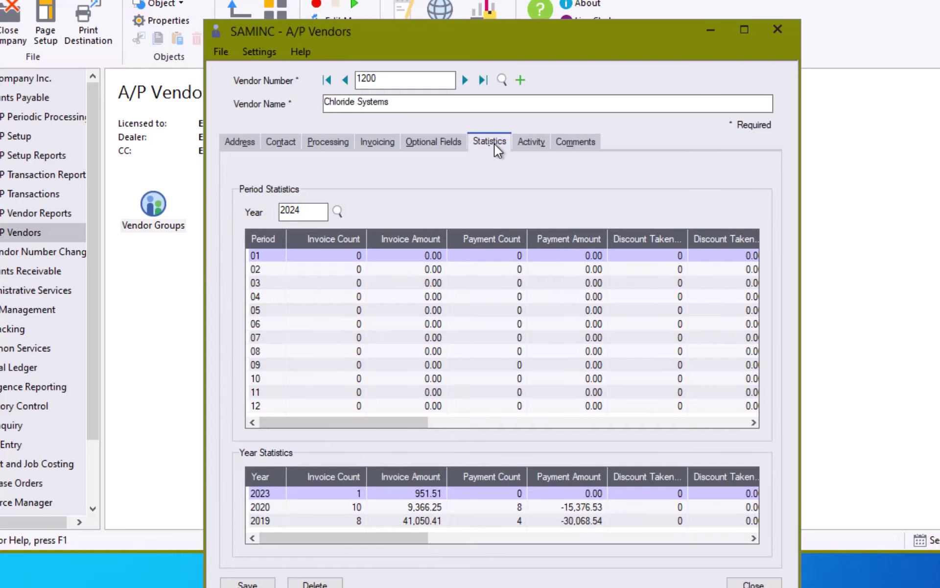
{"action": "left_click", "coordinate": [542, 140]}
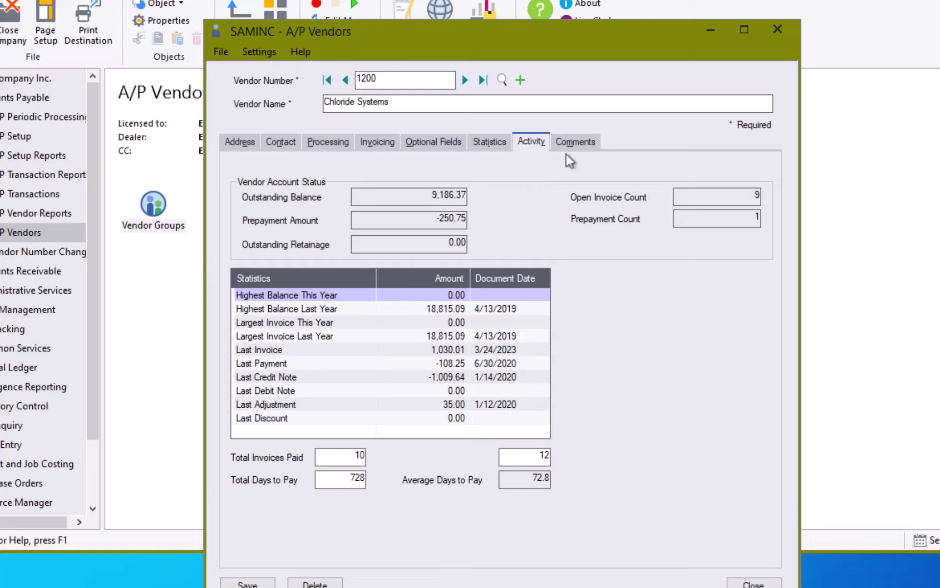
{"action": "left_click", "coordinate": [574, 142]}
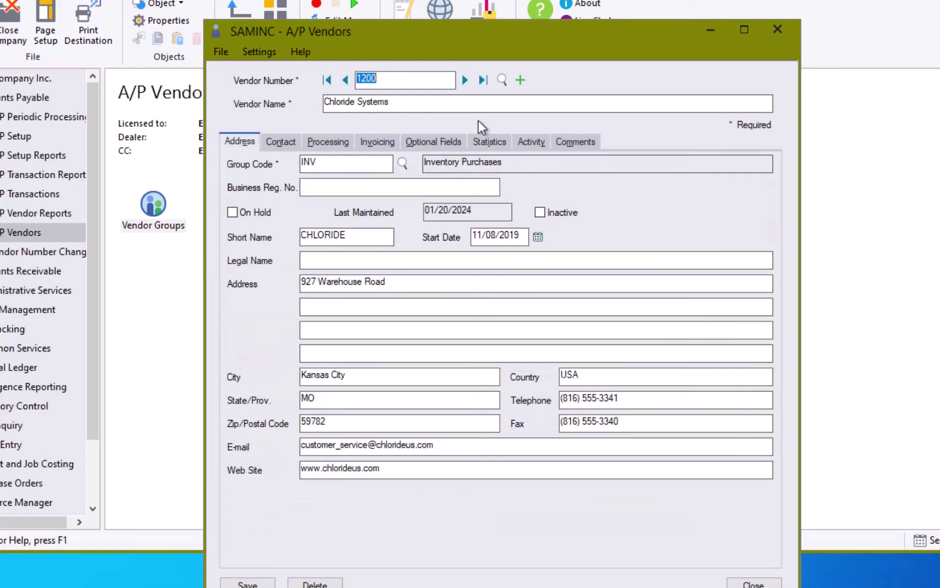
Start a new vendor numbered 9000 named Equation Technologies
{"action": "left_click", "coordinate": [527, 81]}
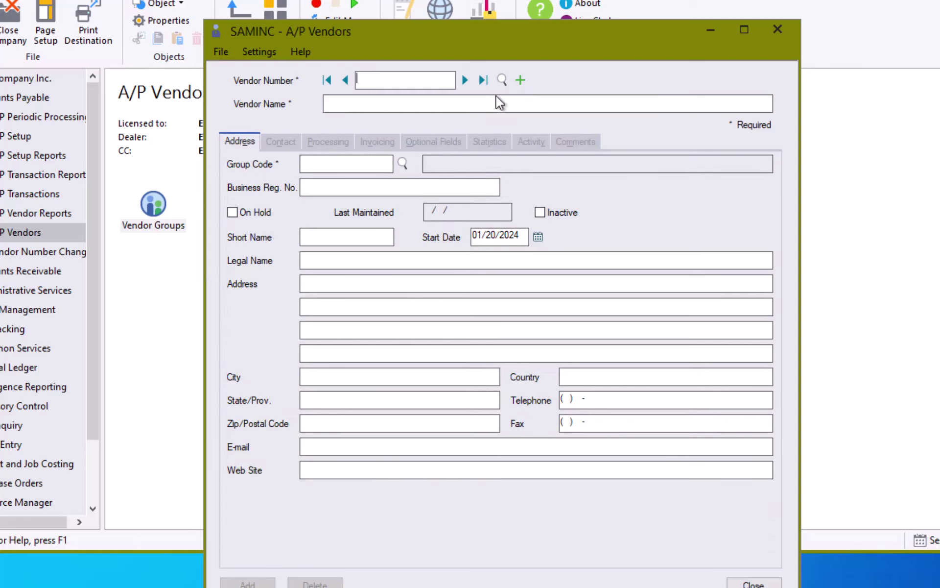
{"action": "type", "text": "9000"}
{"action": "key", "text": "Tab"}
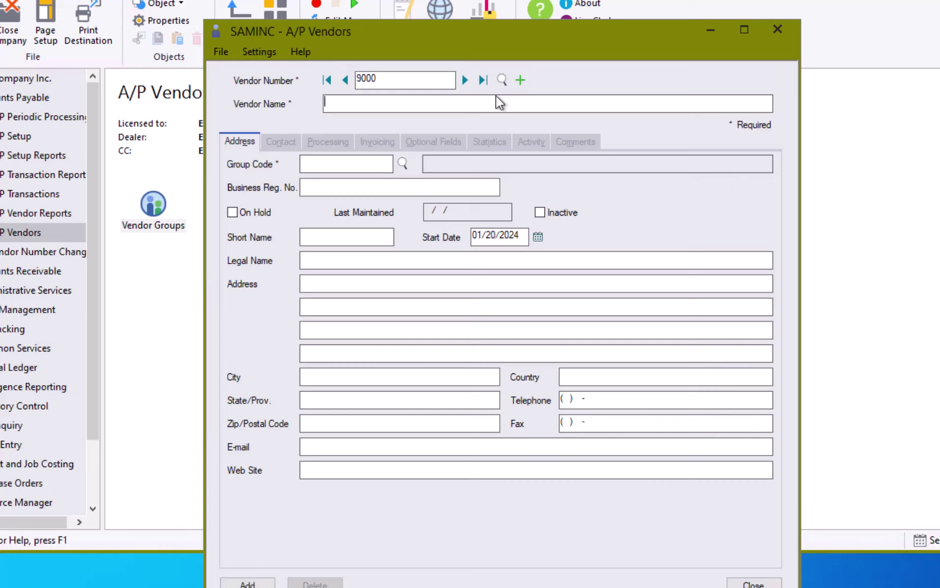
{"action": "type", "text": "Equation Technologies"}
{"action": "key", "text": "Tab"}
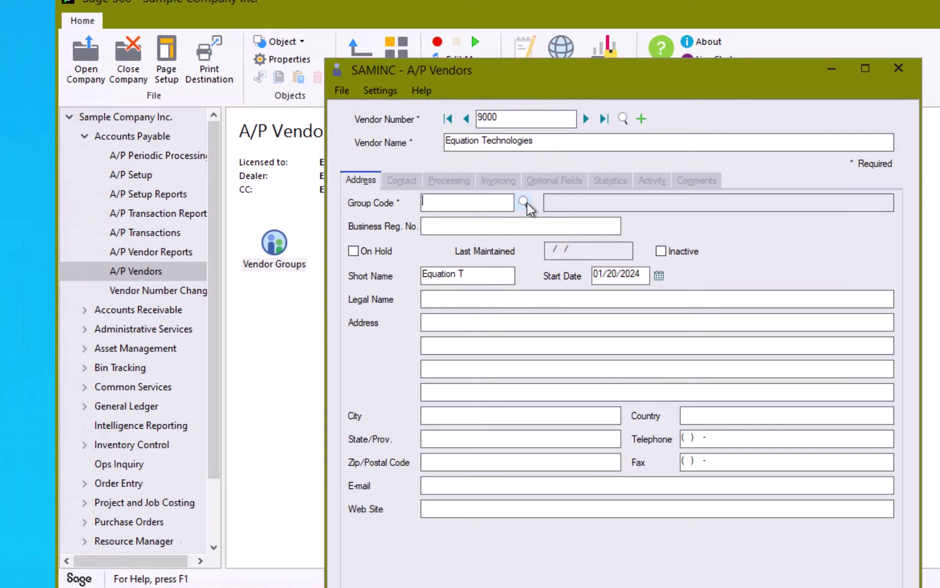
Assign vendor 9000 to the SVC Service Purchases group
{"action": "left_click", "coordinate": [403, 163]}
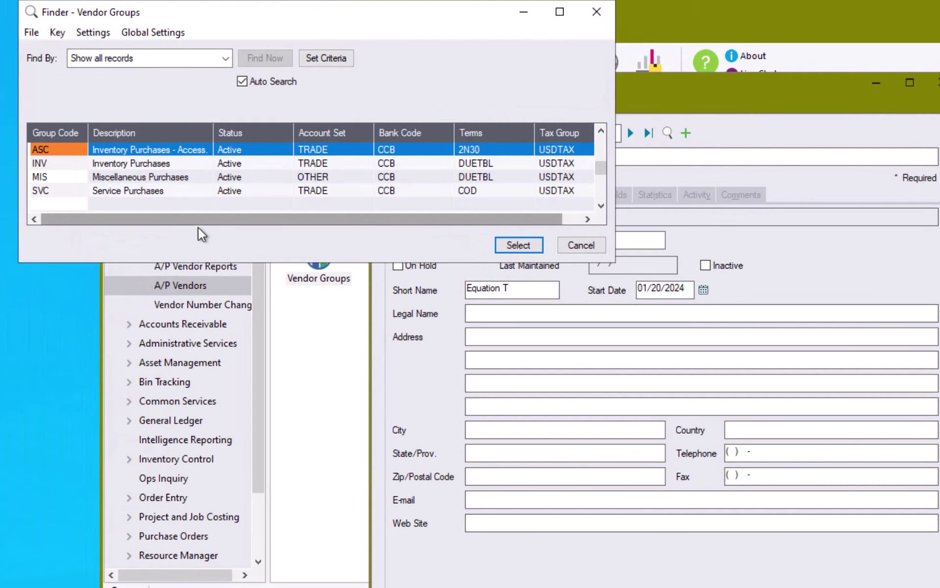
{"action": "left_click", "coordinate": [138, 189]}
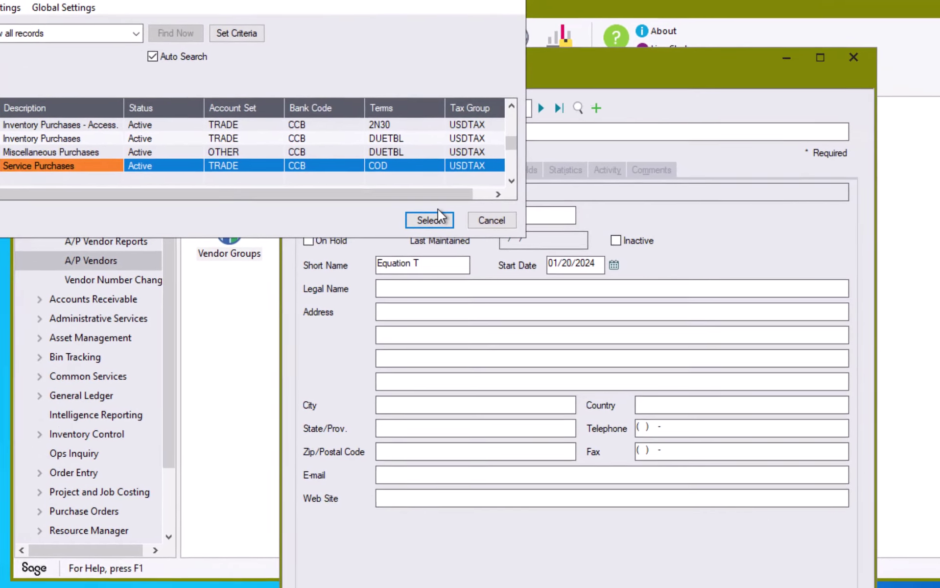
{"action": "left_click", "coordinate": [518, 245]}
{"action": "left_click", "coordinate": [254, 247]}
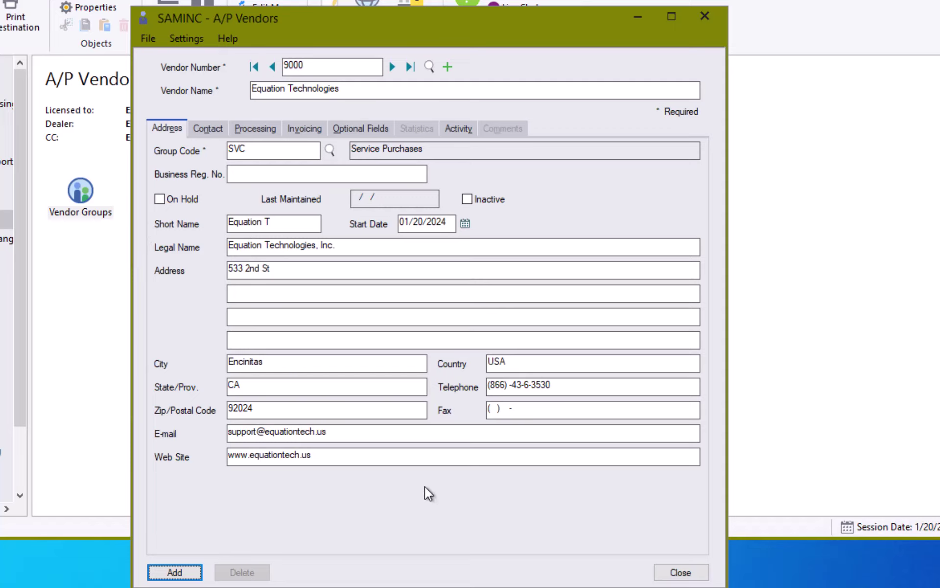
Add Equation Support as the vendor's contact, with its support e-mail address
{"action": "left_click", "coordinate": [206, 130]}
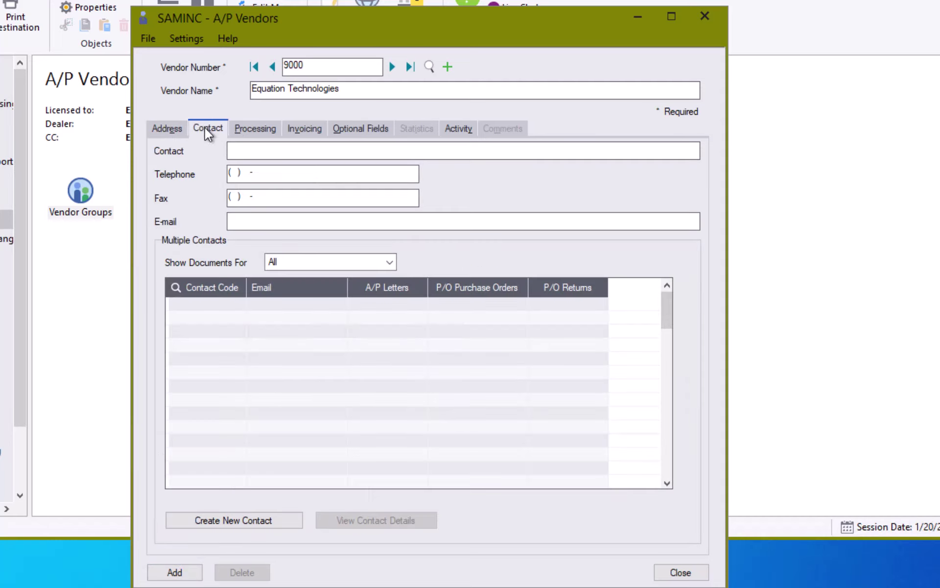
{"action": "left_click", "coordinate": [253, 150]}
{"action": "type", "text": "Equation Support"}
{"action": "key", "text": "Tab"}
{"action": "key", "text": "Tab"}
{"action": "key", "text": "Tab"}
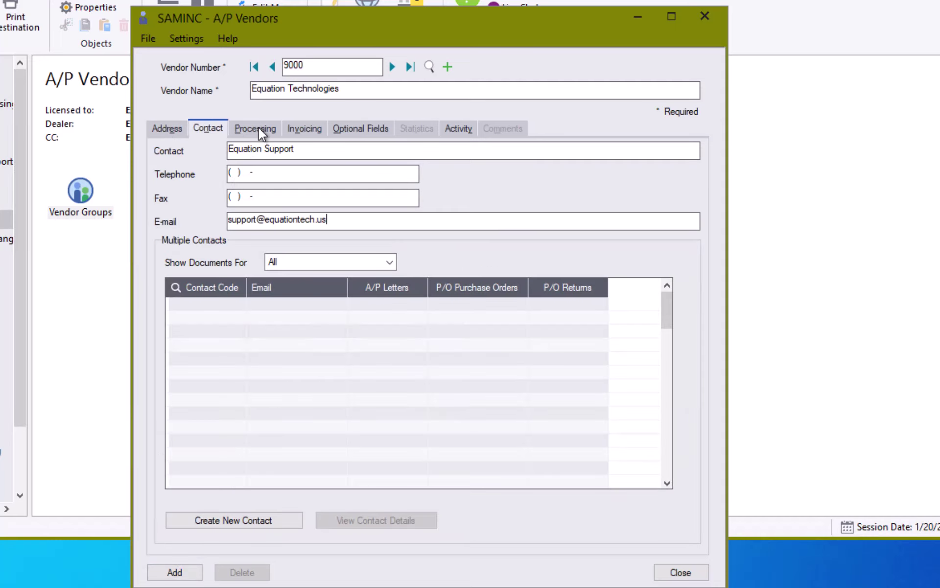
{"action": "left_click", "coordinate": [260, 129]}
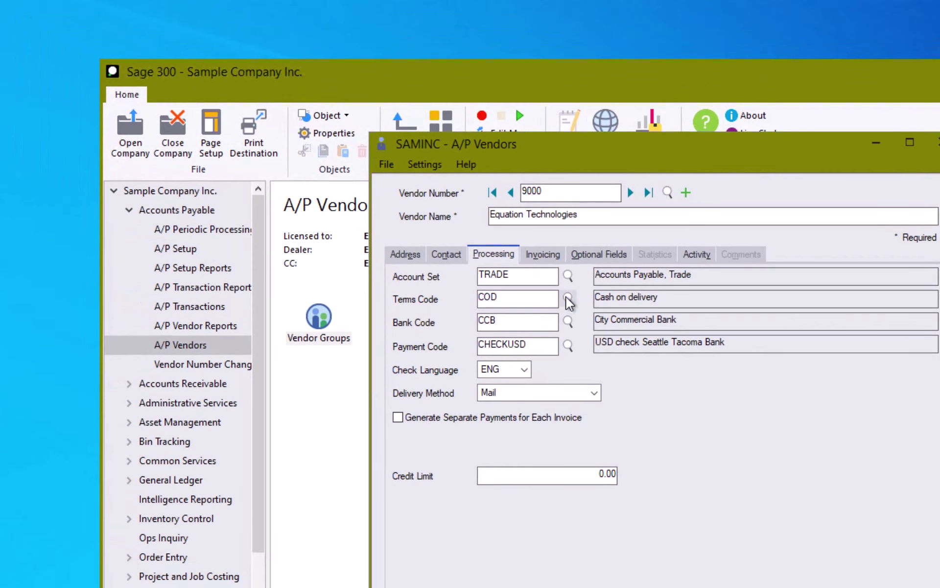
Change vendor 9000's terms code to N30, Net 30 Days
{"action": "left_click", "coordinate": [330, 172]}
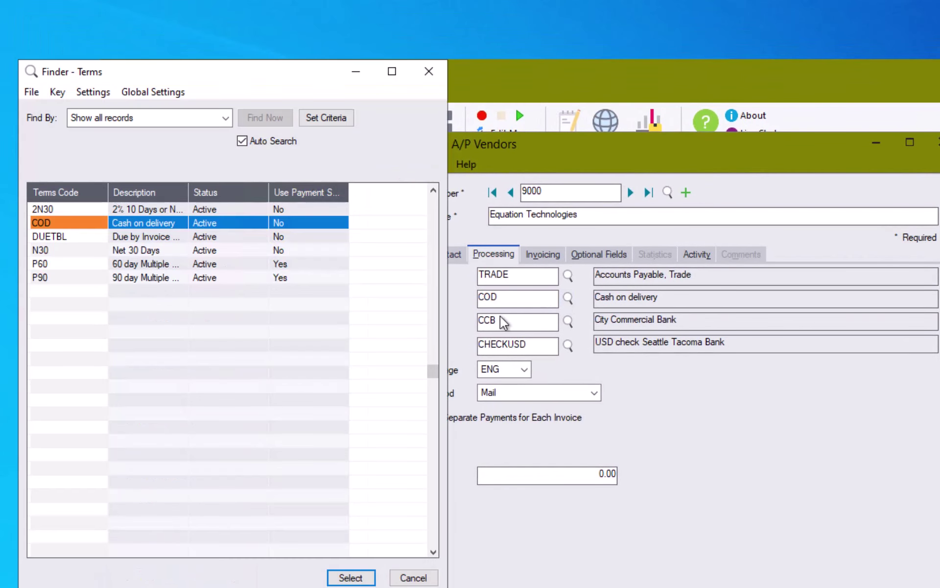
{"action": "left_click", "coordinate": [78, 251]}
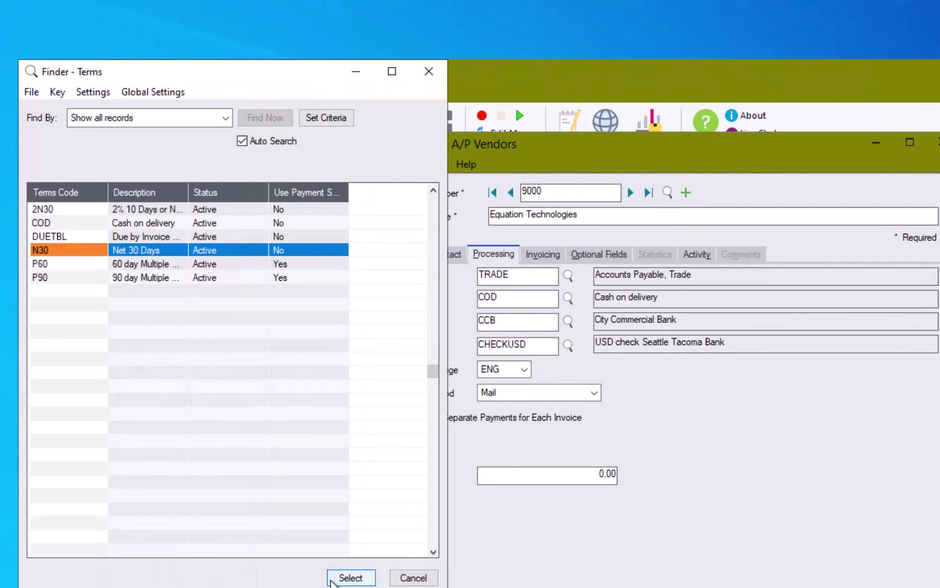
{"action": "left_click", "coordinate": [349, 577]}
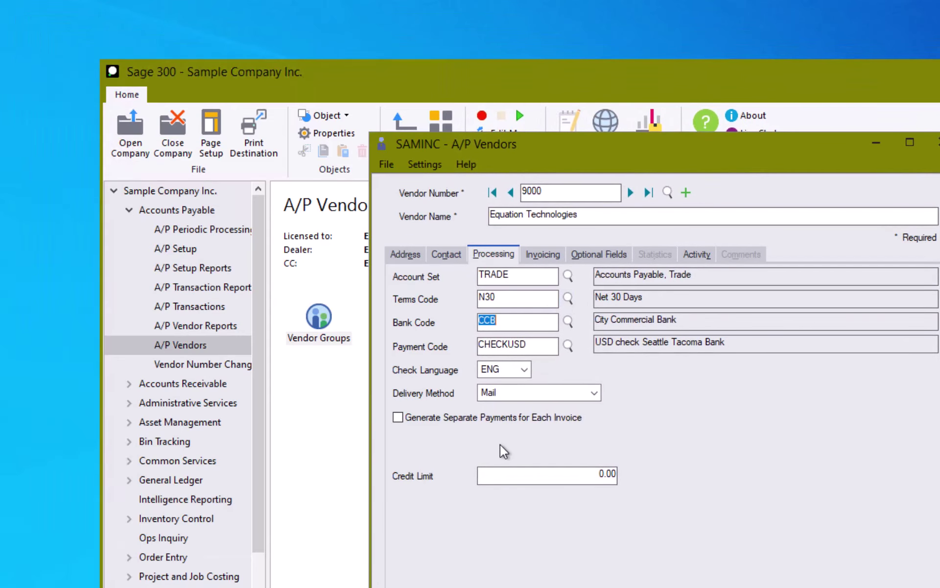
Review the available bank codes, including SEATAC, and keep CCB as the bank
{"action": "left_click", "coordinate": [569, 321]}
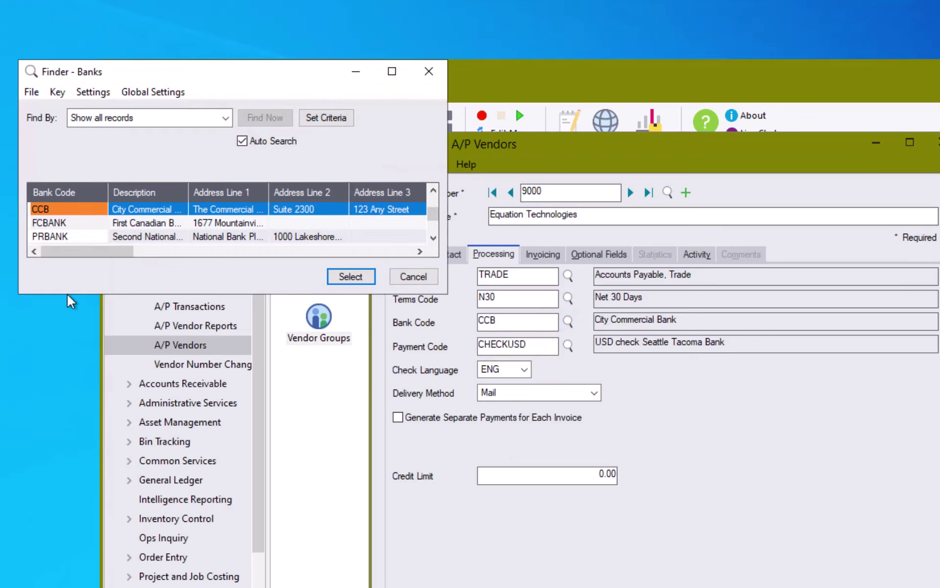
{"action": "left_click_drag", "start_coordinate": [68, 295], "coordinate": [69, 586]}
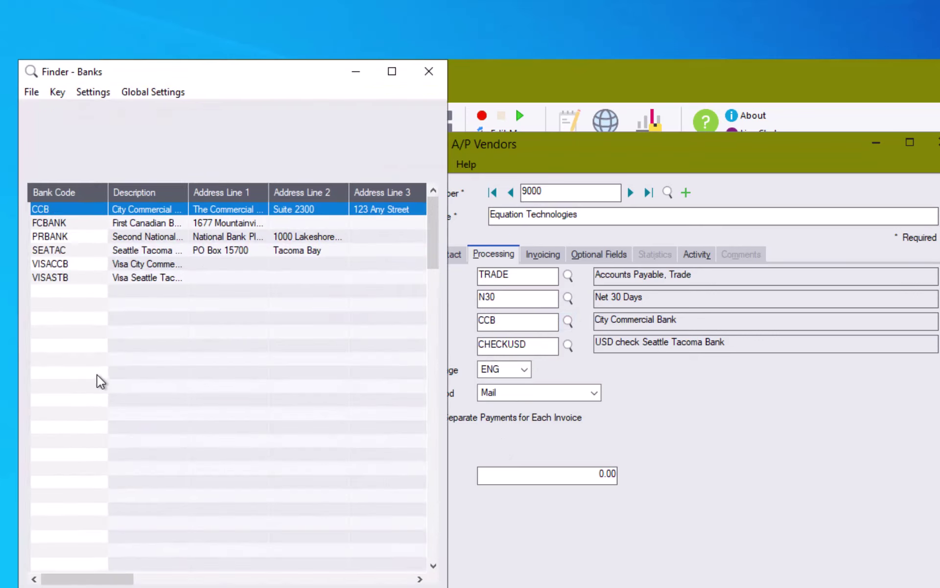
{"action": "left_click", "coordinate": [143, 278]}
{"action": "left_click", "coordinate": [147, 250]}
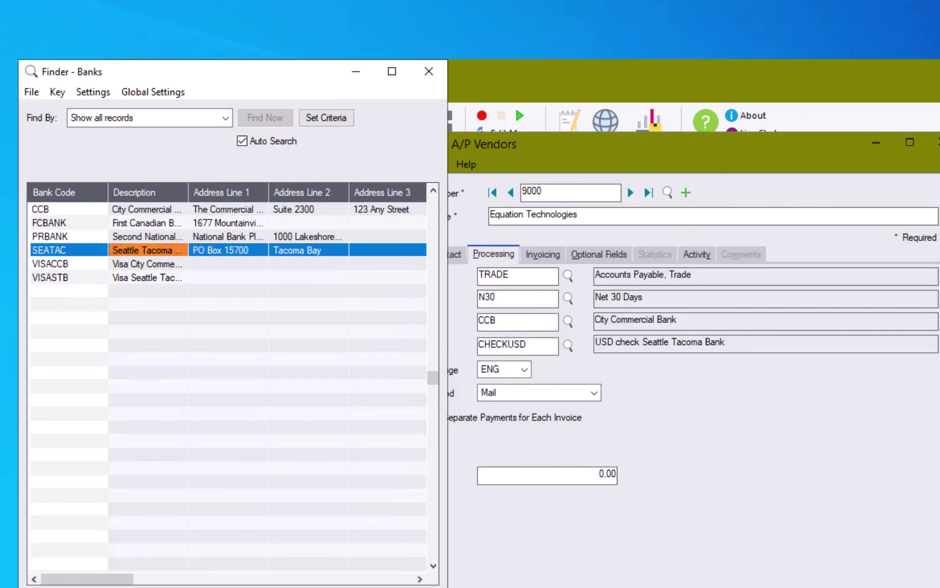
{"action": "left_click", "coordinate": [402, 586]}
{"action": "left_click", "coordinate": [542, 253]}
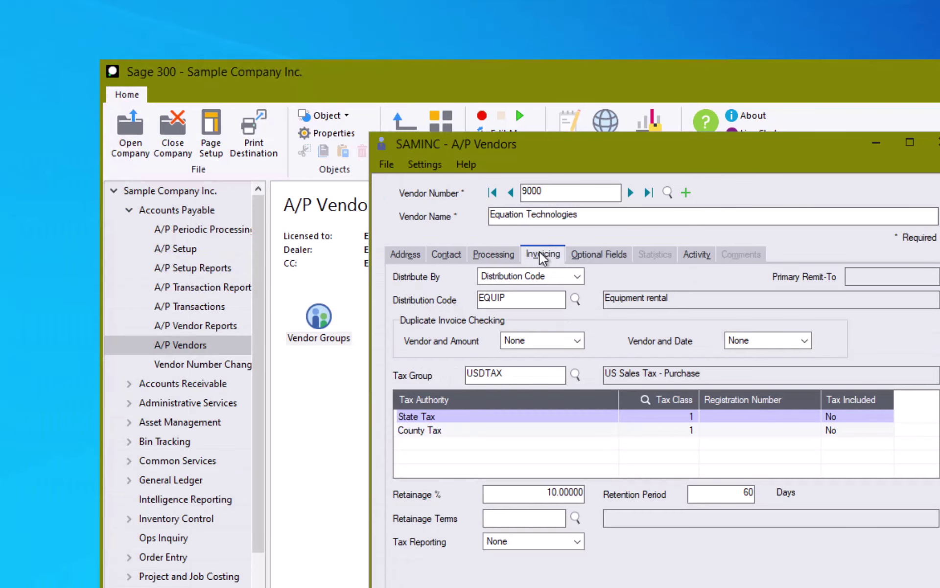
Set the tax group to CALIF with State Tax class 2
{"action": "left_click", "coordinate": [575, 374]}
{"action": "double_click", "coordinate": [126, 209]}
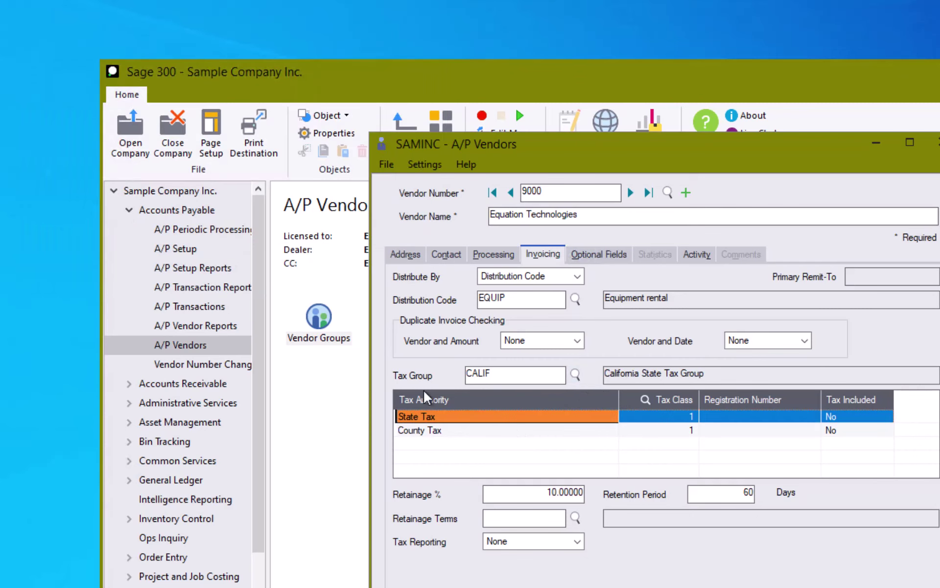
{"action": "left_click", "coordinate": [656, 418]}
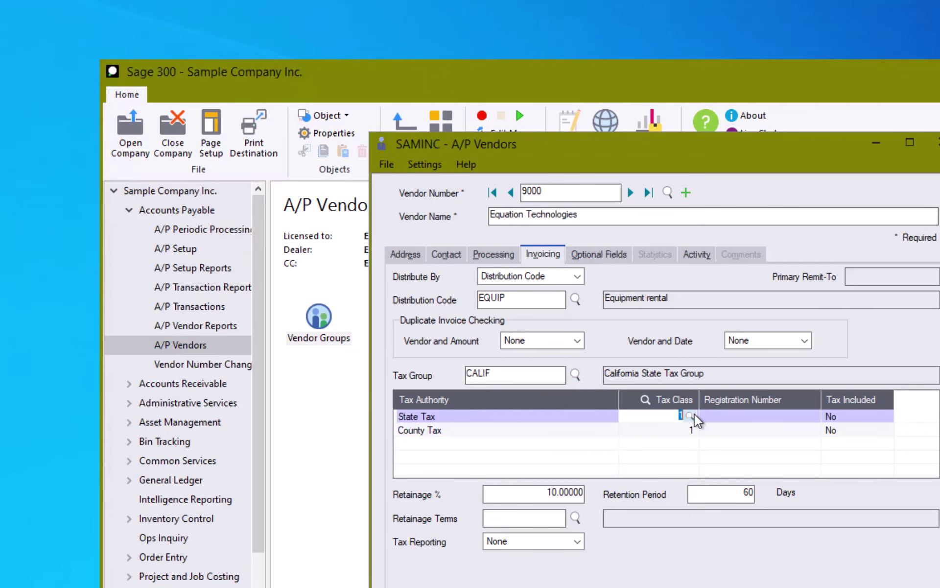
{"action": "left_click", "coordinate": [690, 415]}
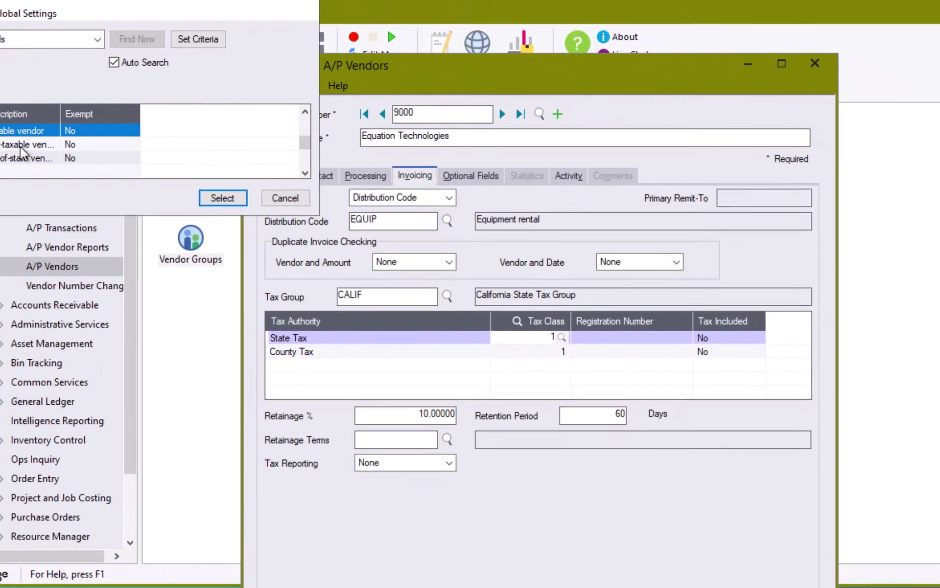
{"action": "left_click", "coordinate": [149, 224]}
{"action": "left_click", "coordinate": [146, 150]}
Set County Tax class 2 and distribute invoices by G/L account 6130
{"action": "left_click", "coordinate": [484, 304]}
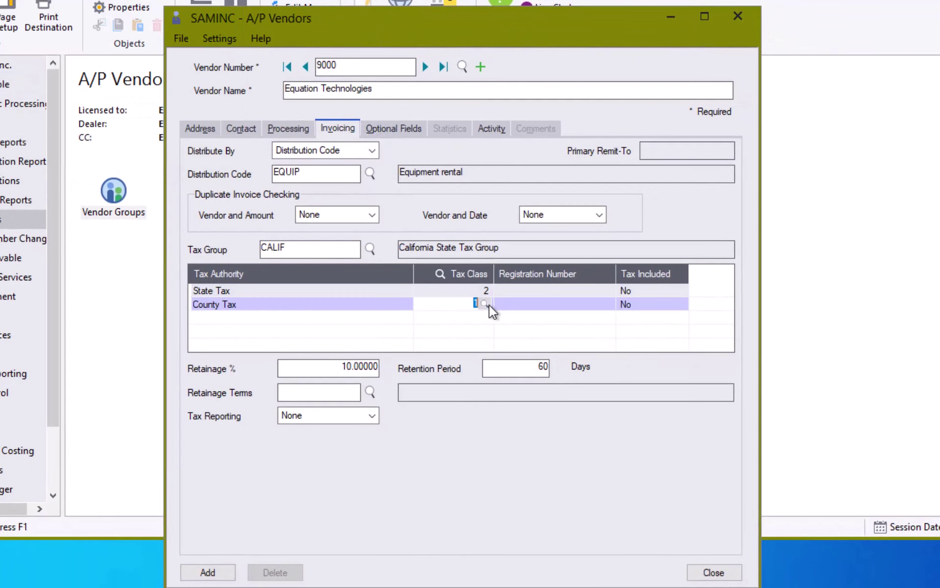
{"action": "double_click", "coordinate": [7, 96]}
{"action": "left_click", "coordinate": [373, 151]}
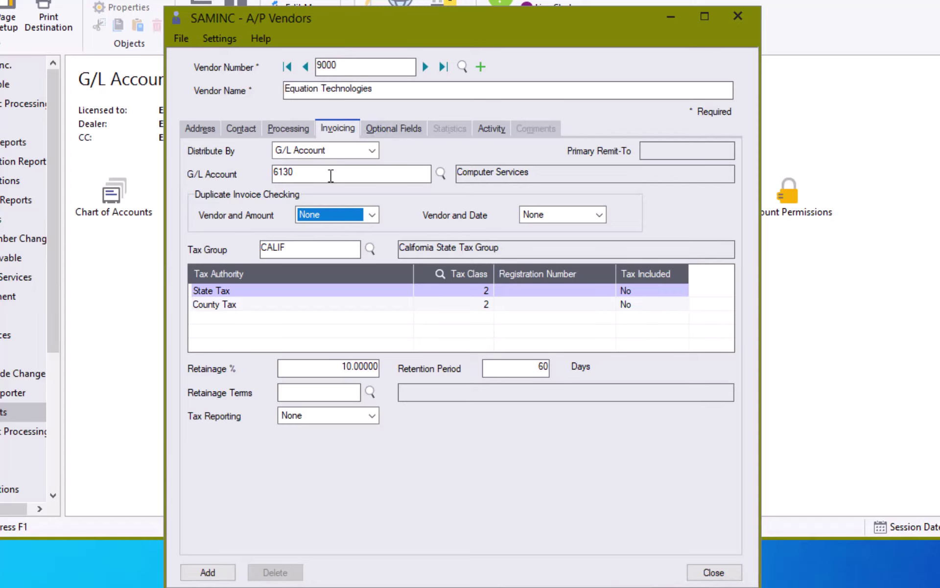
{"action": "left_click", "coordinate": [387, 127]}
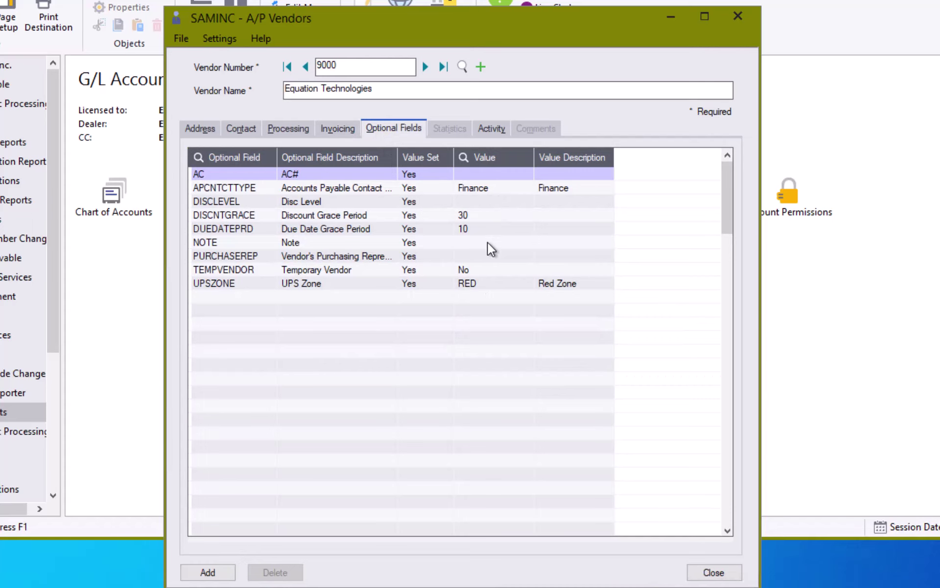
Check the activity tab, then add vendor 9000 Equation Technologies to save it
{"action": "left_click", "coordinate": [487, 129]}
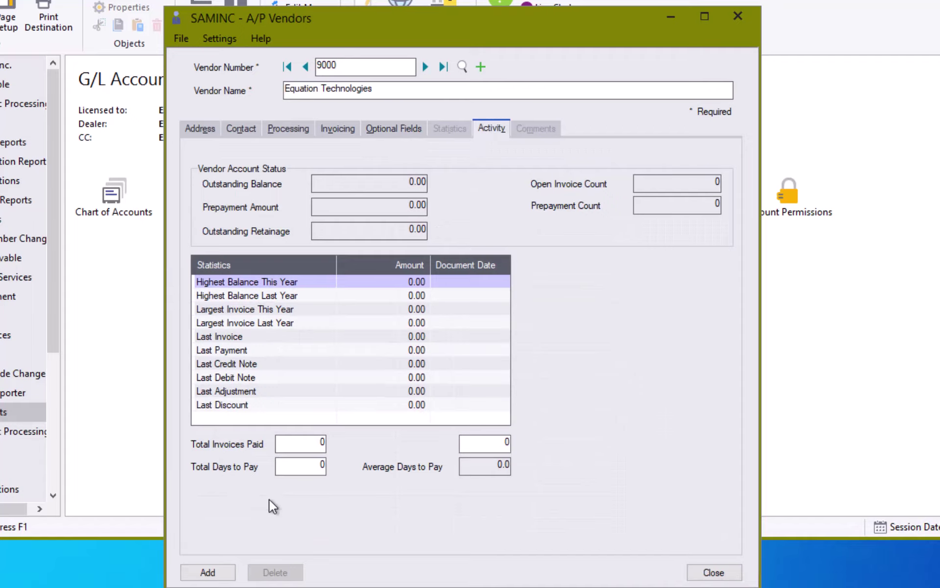
{"action": "left_click", "coordinate": [207, 570]}
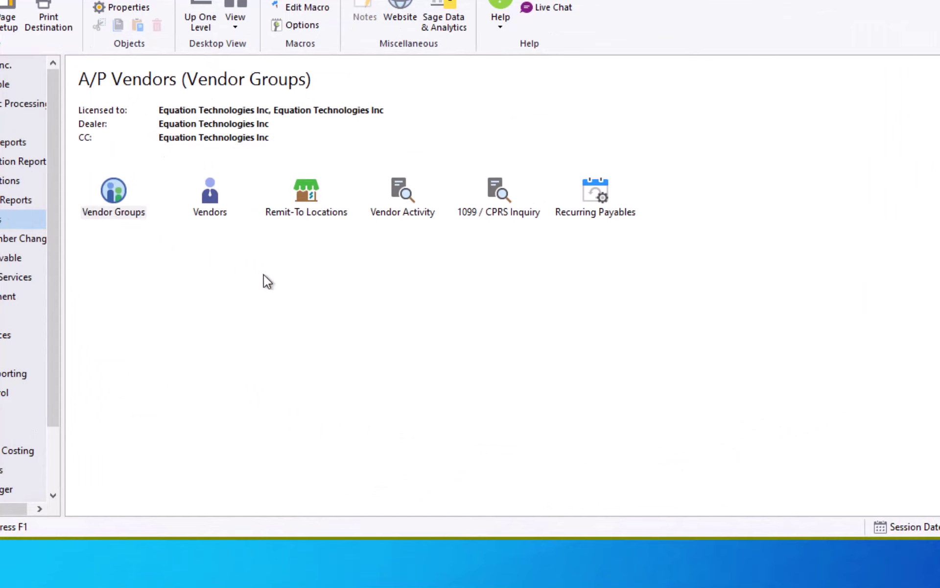
Create remit-to location 1 with description Lockbox for vendor 9000
{"action": "double_click", "coordinate": [311, 189]}
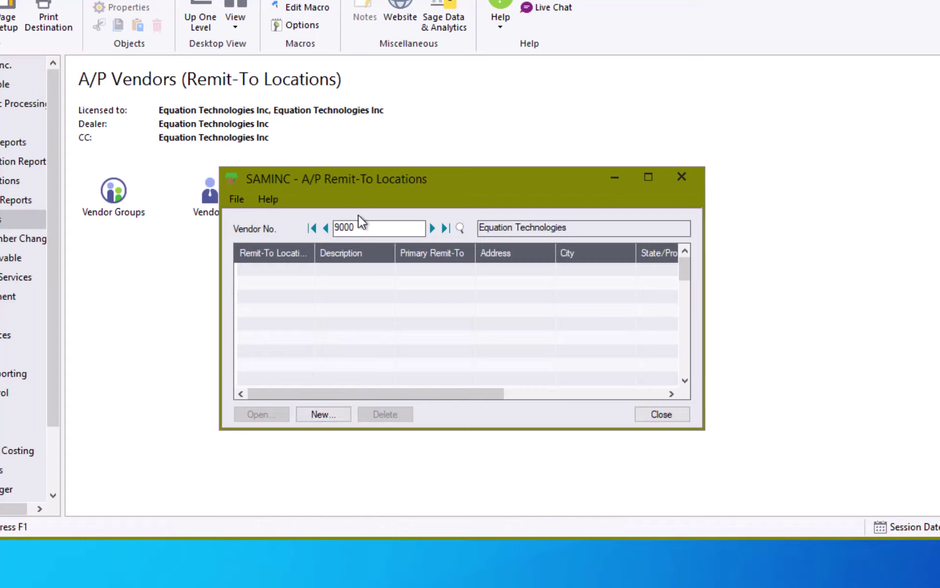
{"action": "left_click", "coordinate": [342, 416]}
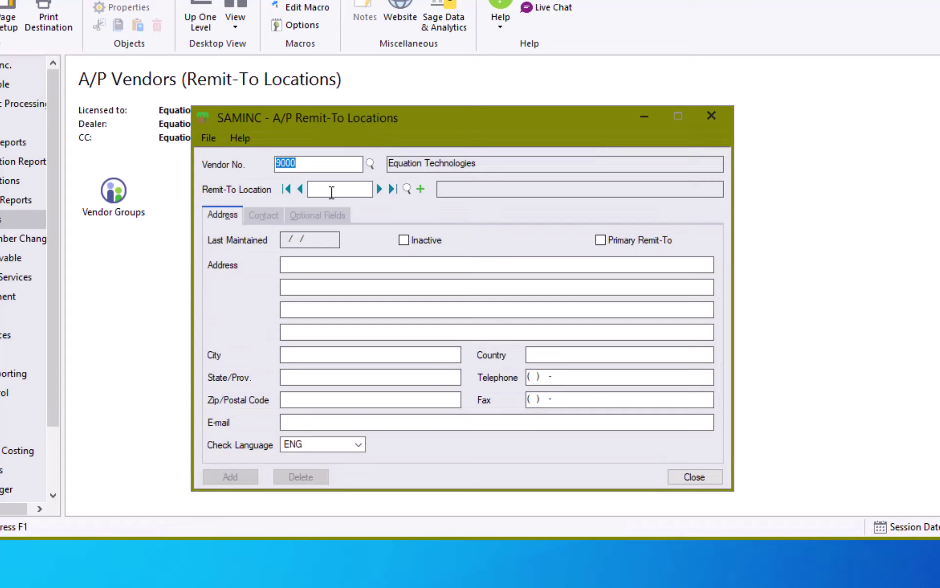
{"action": "left_click", "coordinate": [332, 190]}
{"action": "type", "text": "1"}
{"action": "key", "text": "Tab"}
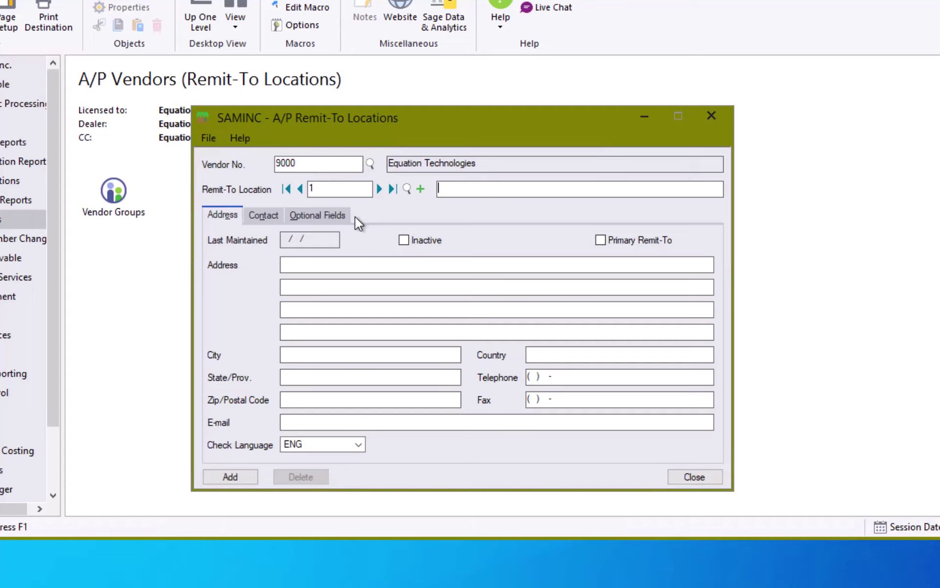
{"action": "type", "text": "Lockbox"}
{"action": "key", "text": "Tab"}
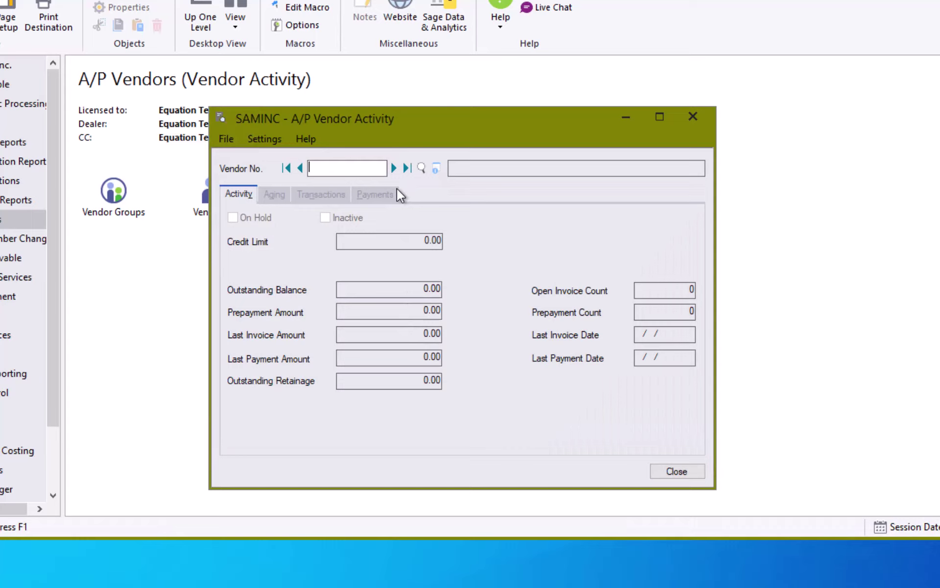
Load vendor 1200's activity and show its aging: -250.75 current, 9,437.12 over 90 days
{"action": "type", "text": "1200"}
{"action": "key", "text": "Tab"}
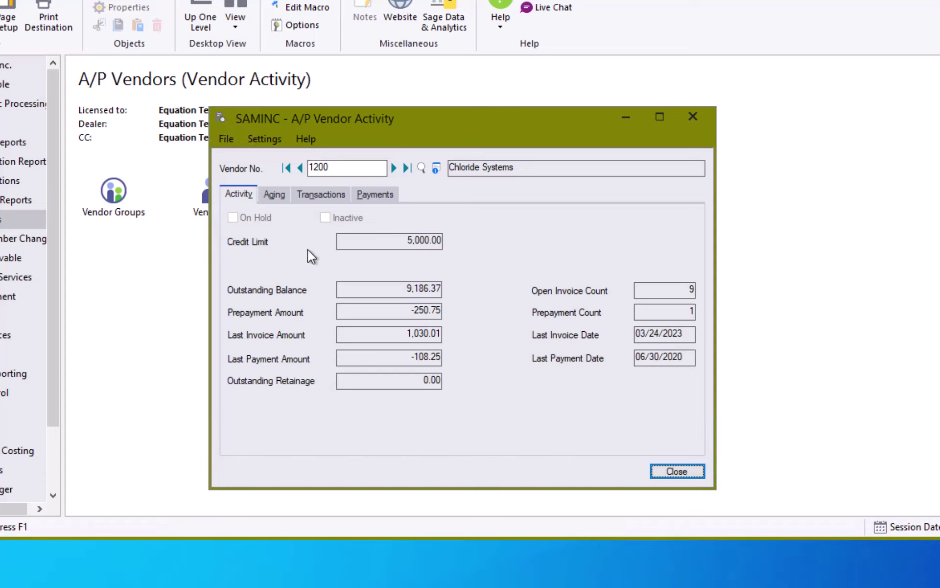
{"action": "left_click", "coordinate": [284, 195]}
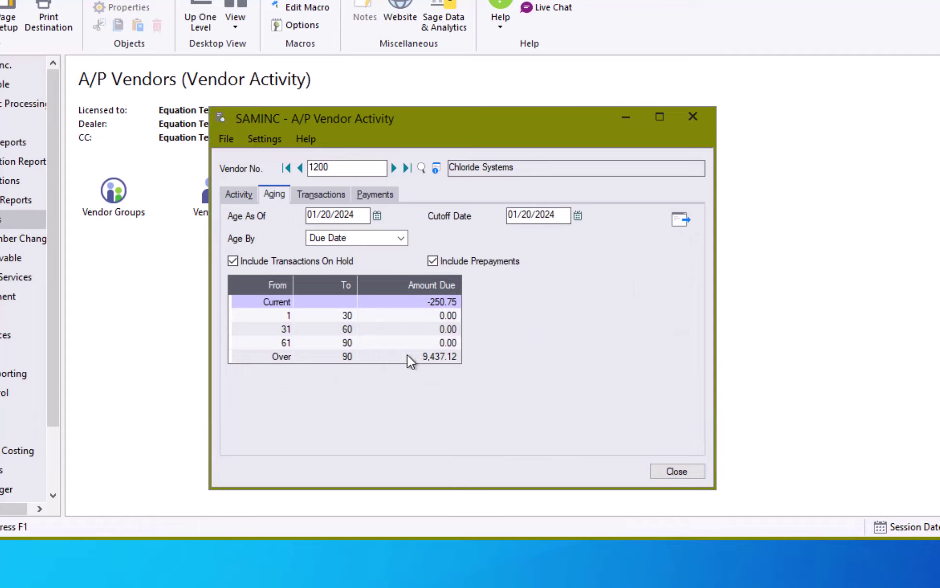
Show vendor 1200's ten transactions in an enlarged window, scrolling across amount and balance columns
{"action": "left_click", "coordinate": [333, 195]}
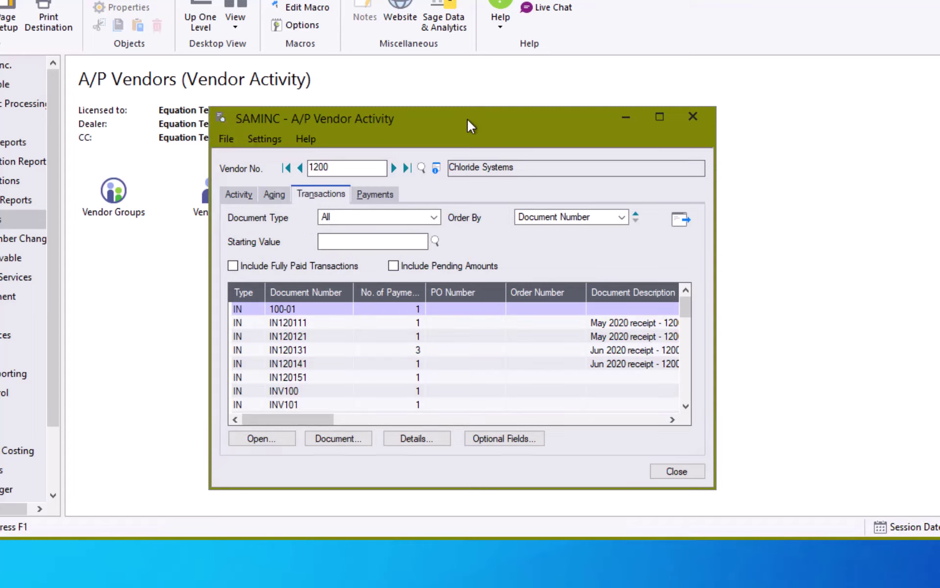
{"action": "left_click_drag", "start_coordinate": [469, 121], "coordinate": [312, 0]}
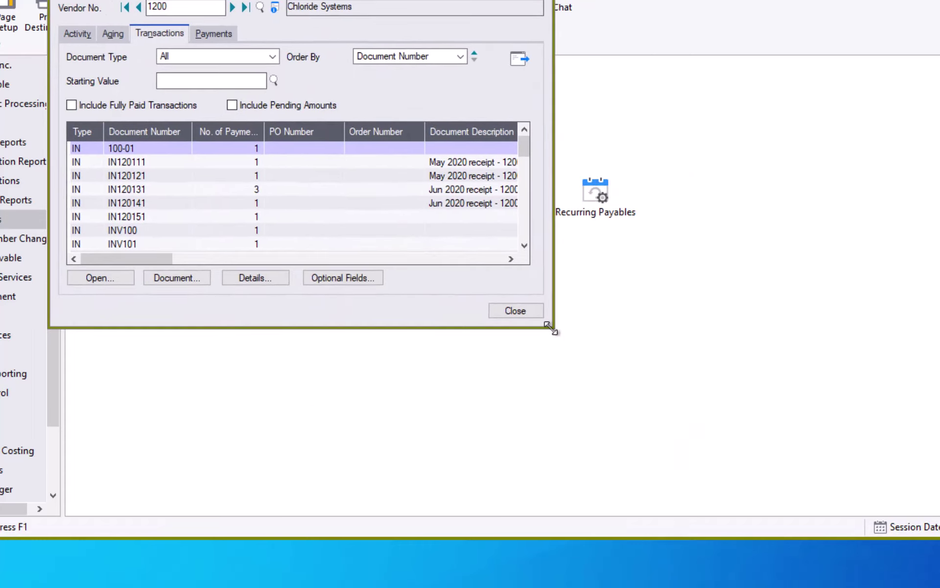
{"action": "left_click_drag", "start_coordinate": [554, 327], "coordinate": [935, 582]}
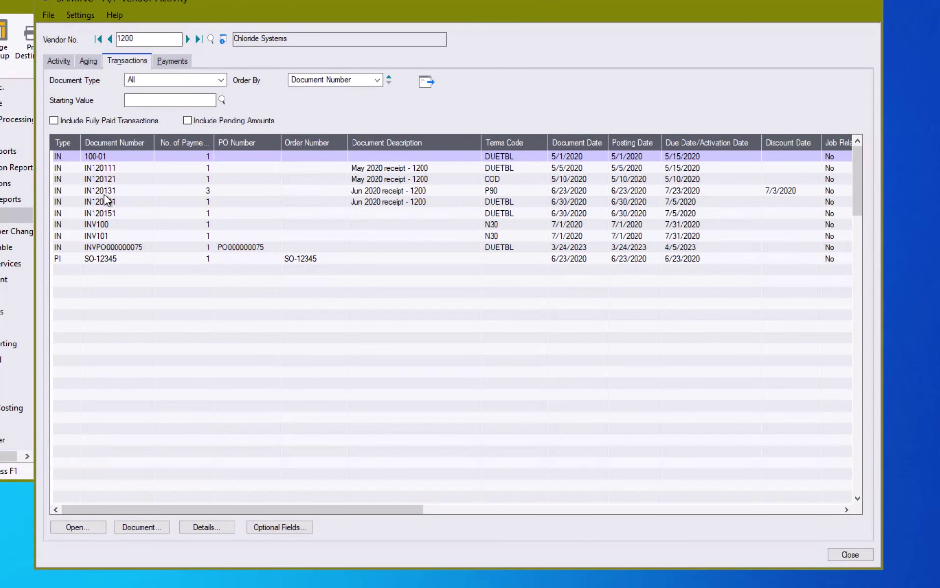
{"action": "left_click", "coordinate": [184, 509]}
{"action": "left_click_drag", "start_coordinate": [183, 507], "coordinate": [305, 495]}
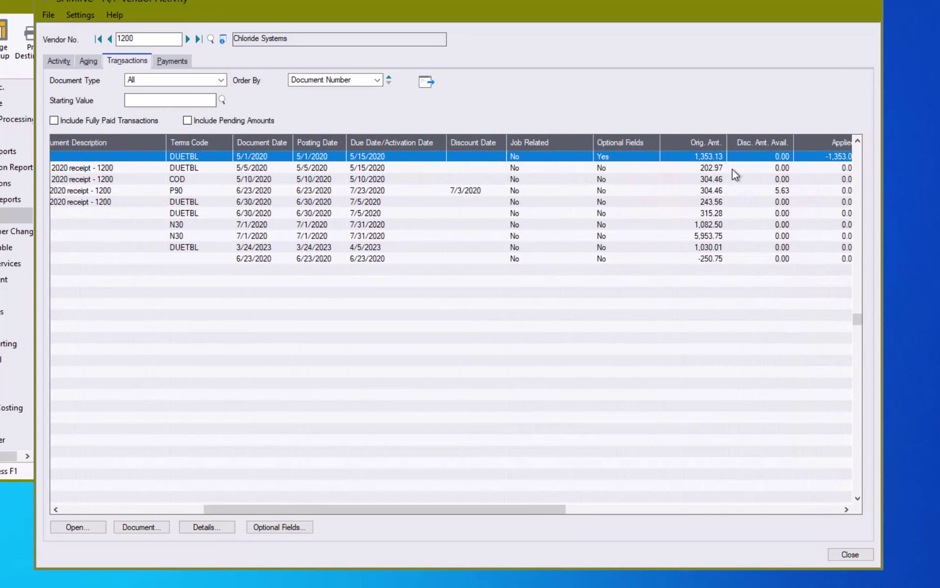
{"action": "left_click_drag", "start_coordinate": [556, 509], "coordinate": [642, 508]}
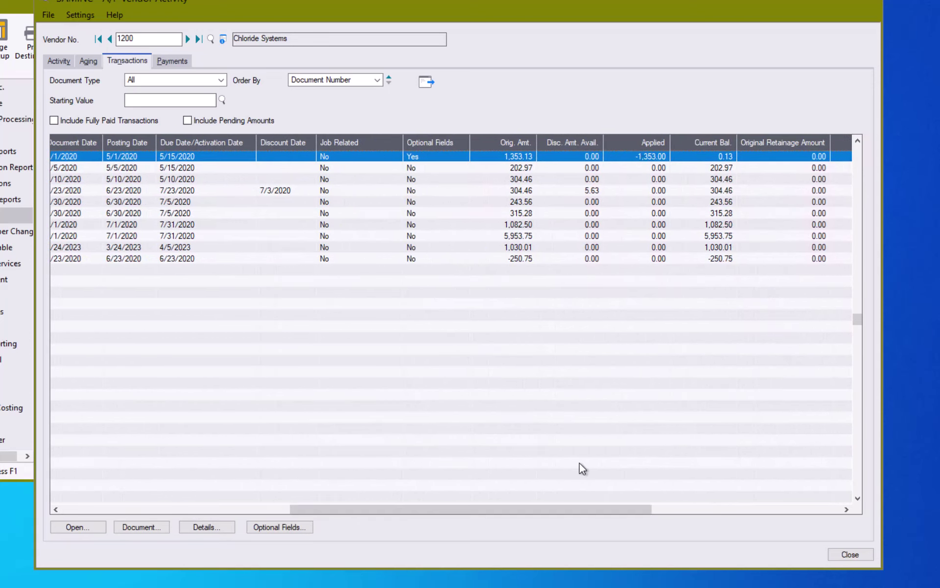
{"action": "left_click_drag", "start_coordinate": [361, 509], "coordinate": [103, 512]}
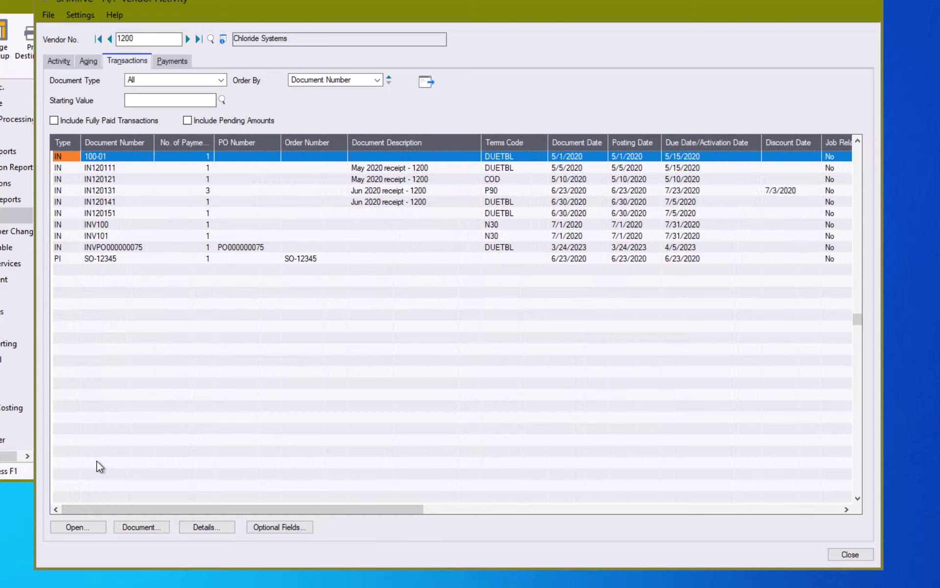
Review invoice 100-01, then reload vendor 1200's transaction list with fully paid transactions included
{"action": "left_click", "coordinate": [130, 527]}
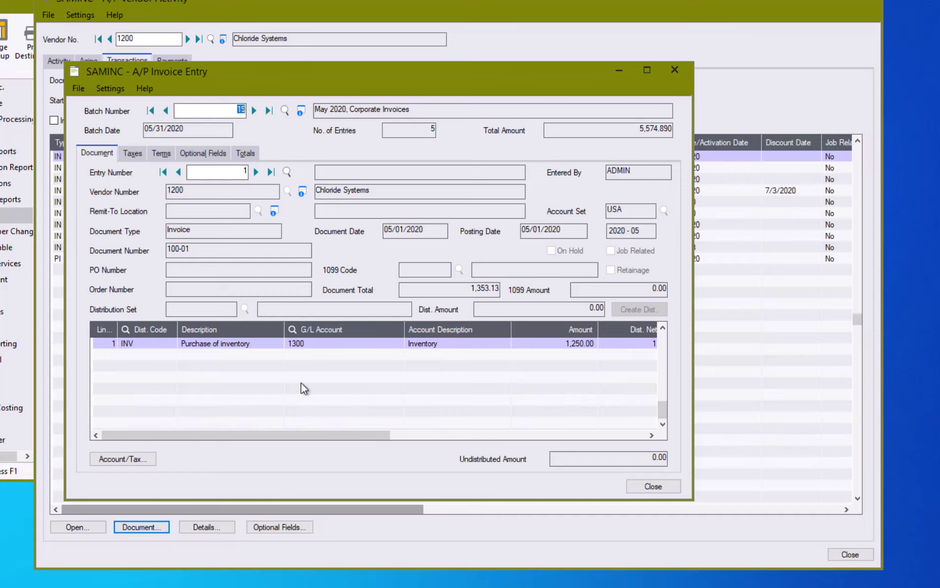
{"action": "left_click", "coordinate": [653, 486]}
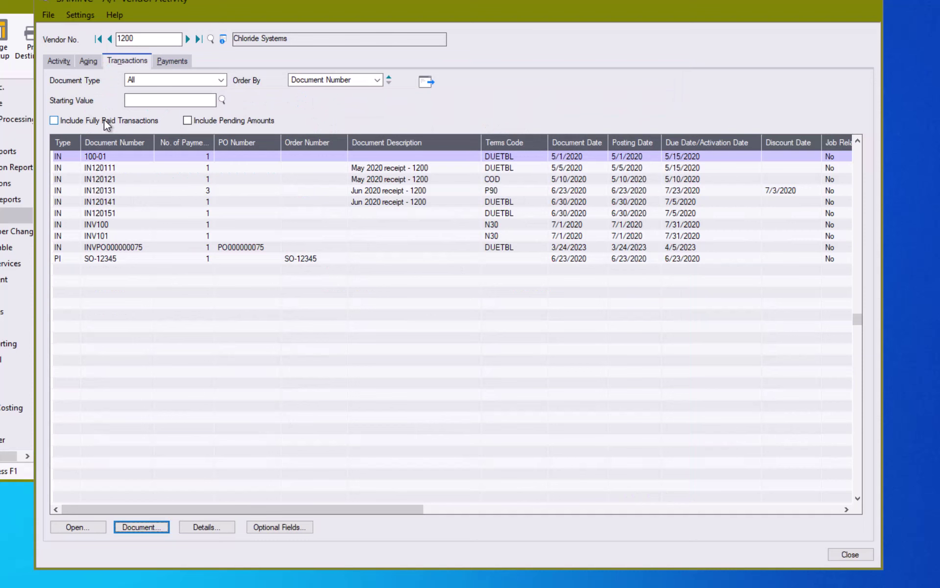
{"action": "left_click", "coordinate": [104, 120]}
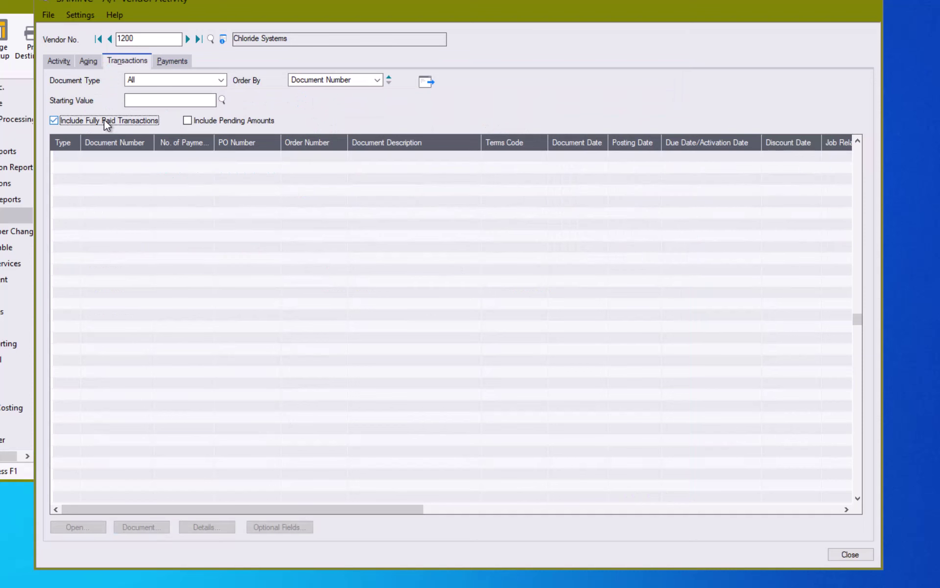
{"action": "left_click", "coordinate": [431, 85]}
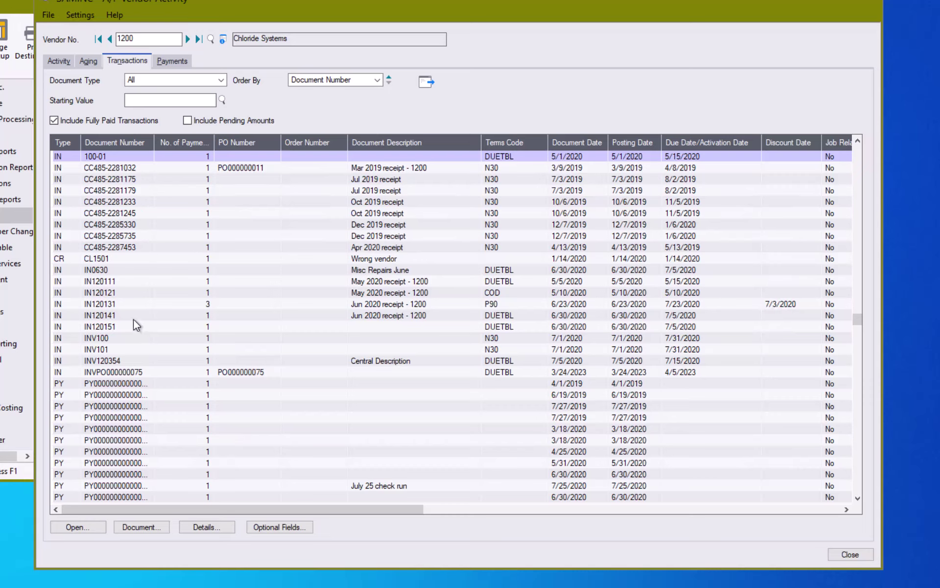
{"action": "left_click", "coordinate": [310, 81]}
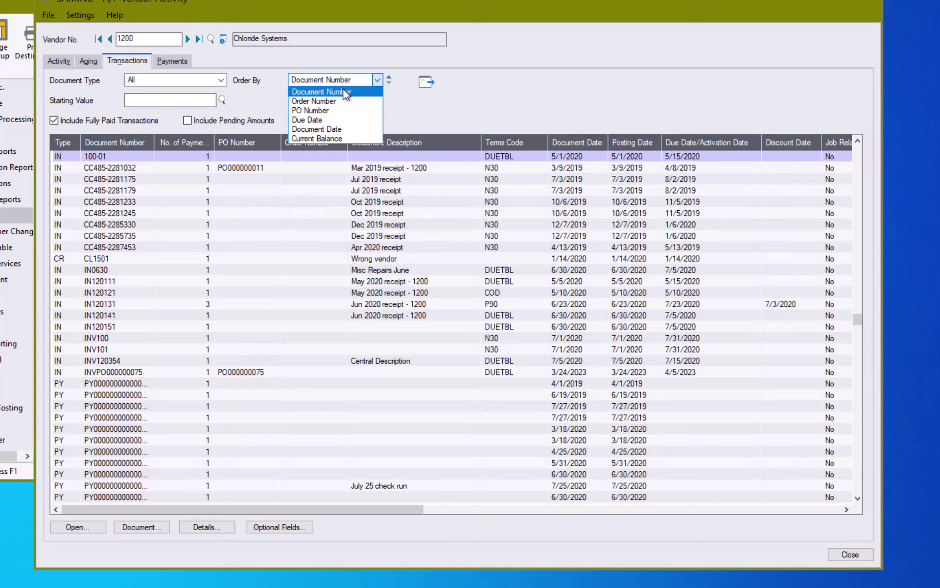
Sort vendor 1200's transactions by document date from 01/01/2020 onward, then show its payments
{"action": "left_click", "coordinate": [331, 128]}
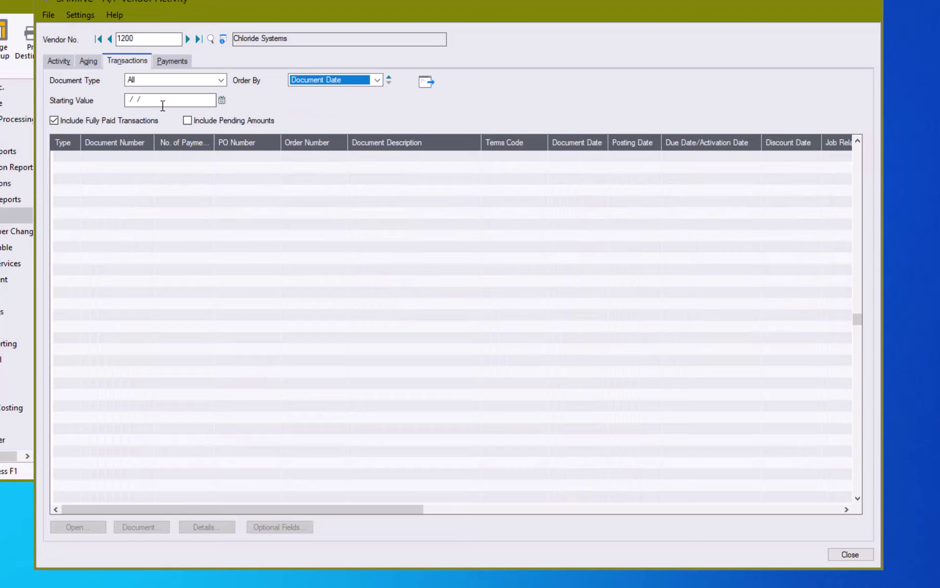
{"action": "left_click", "coordinate": [132, 102]}
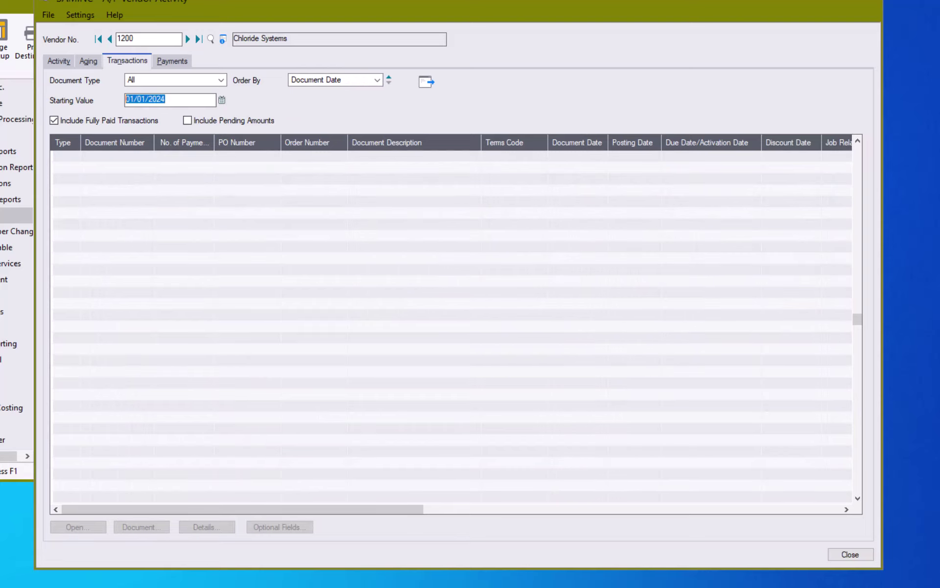
{"action": "type", "text": "01/01/2020"}
{"action": "key", "text": "Tab"}
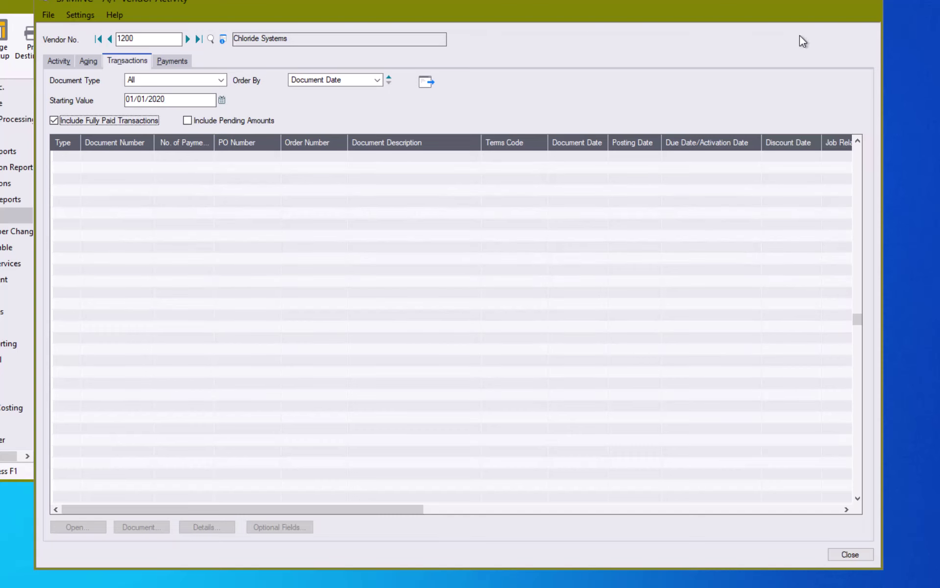
{"action": "left_click", "coordinate": [427, 82]}
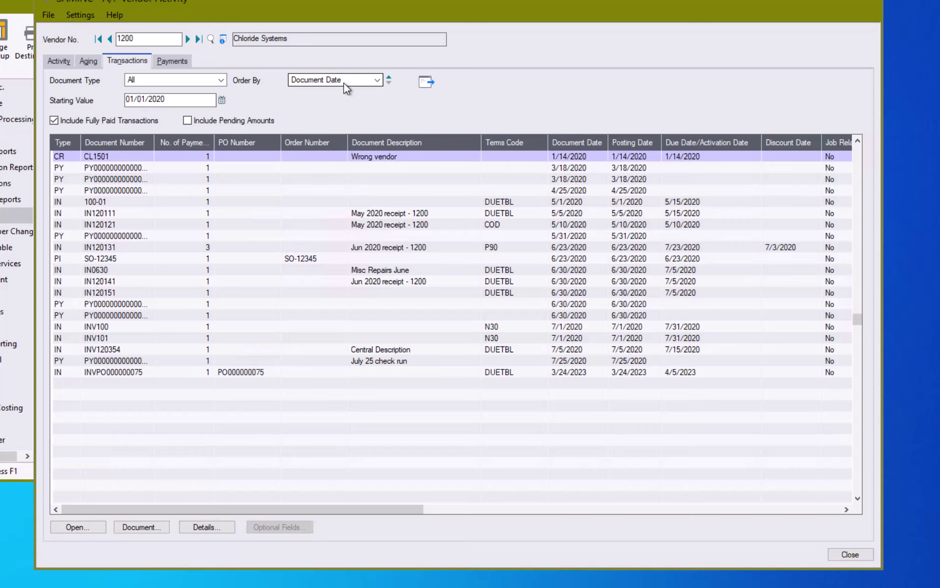
{"action": "left_click", "coordinate": [175, 61]}
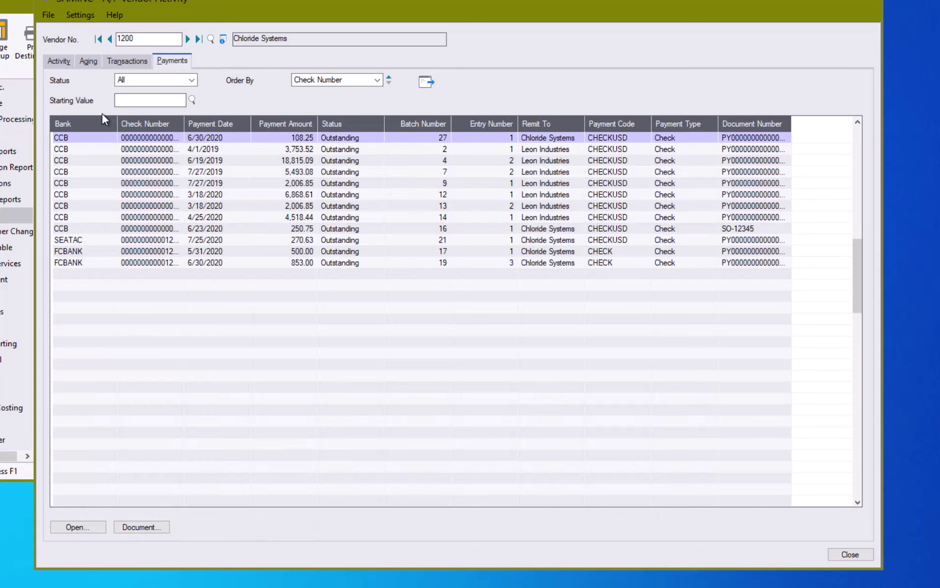
Keep payments ordered by check number and view the 3/18/2020 payment of 2,006.85
{"action": "left_click", "coordinate": [348, 80]}
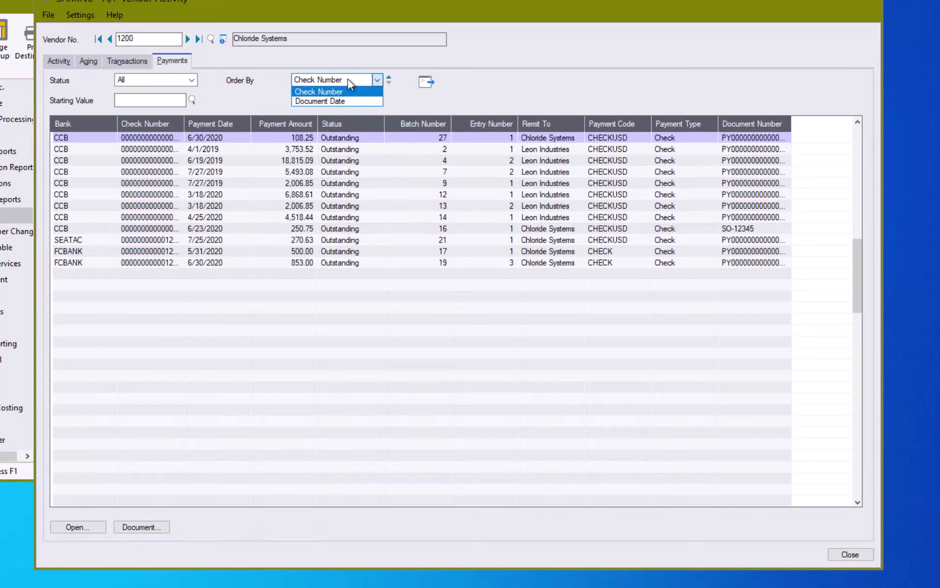
{"action": "left_click", "coordinate": [239, 89]}
{"action": "left_click", "coordinate": [210, 206]}
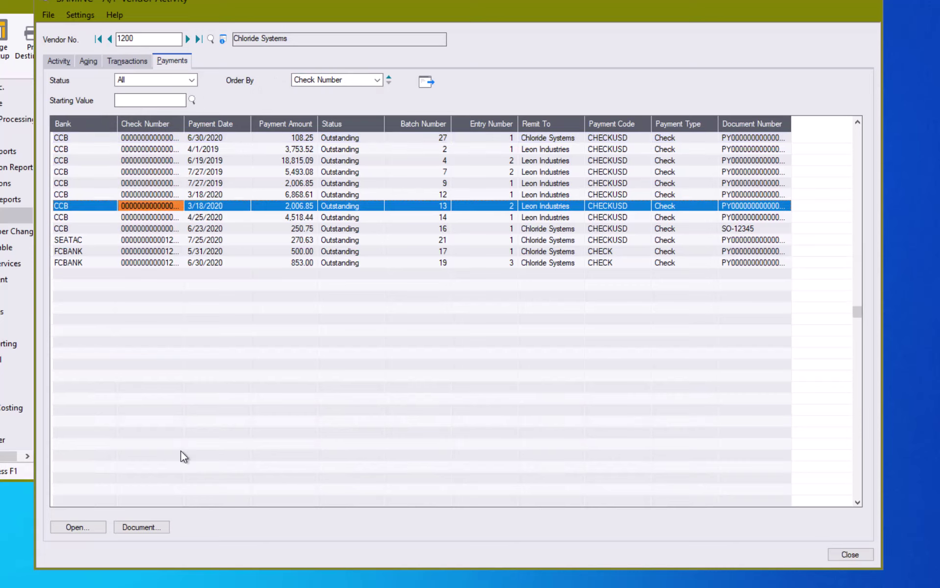
{"action": "left_click", "coordinate": [149, 529]}
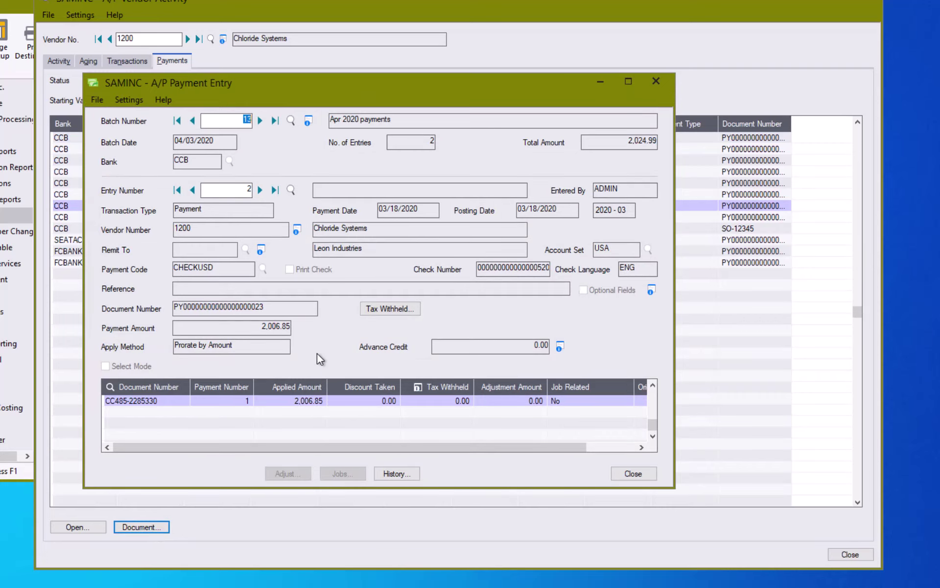
{"action": "left_click", "coordinate": [650, 474]}
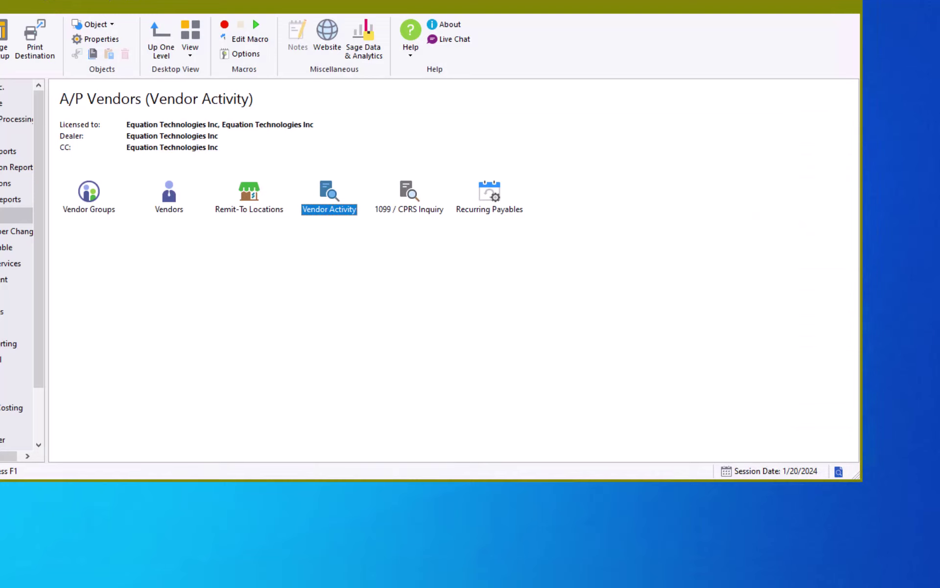